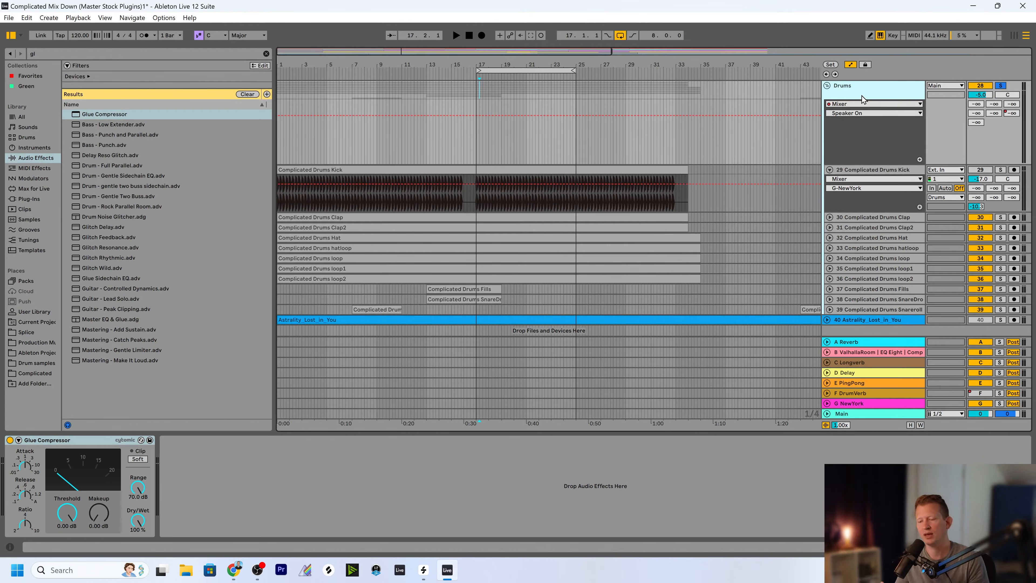
# Increase the attack time of the Glue Compressor on the Drums group
pyautogui.click(25, 465)
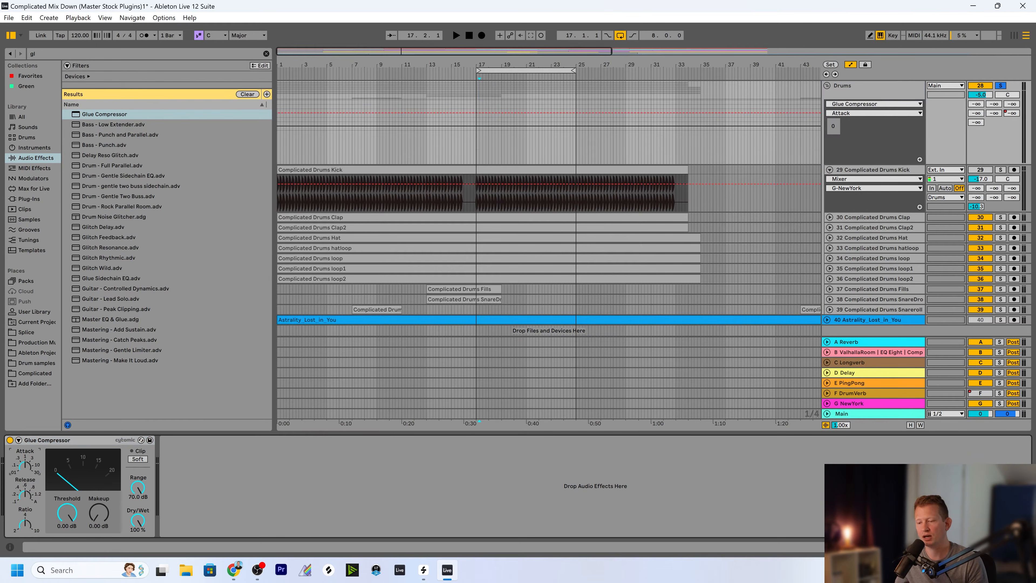
pyautogui.moveTo(26, 465); pyautogui.dragTo(25, 454)
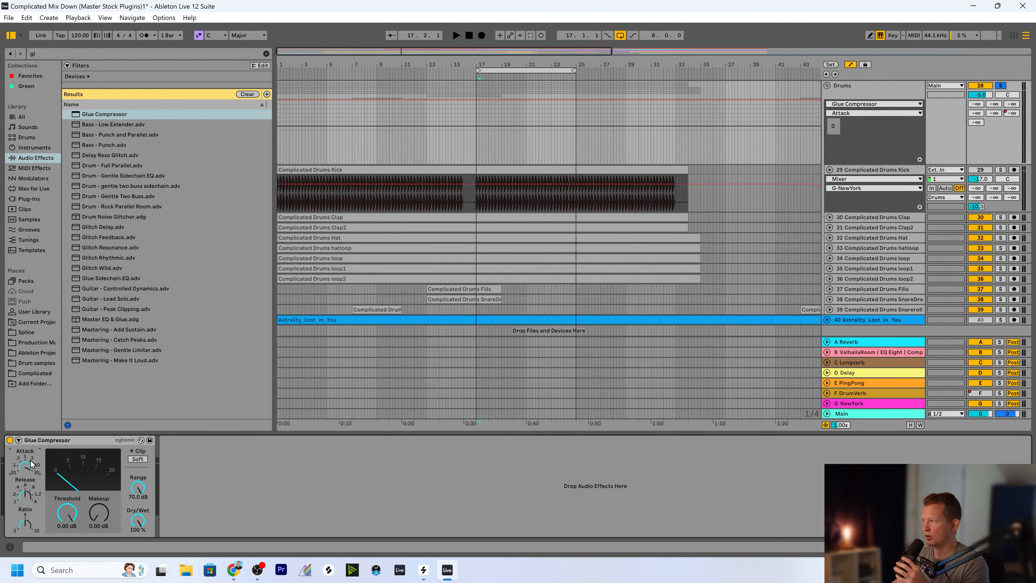
pyautogui.click(874, 84)
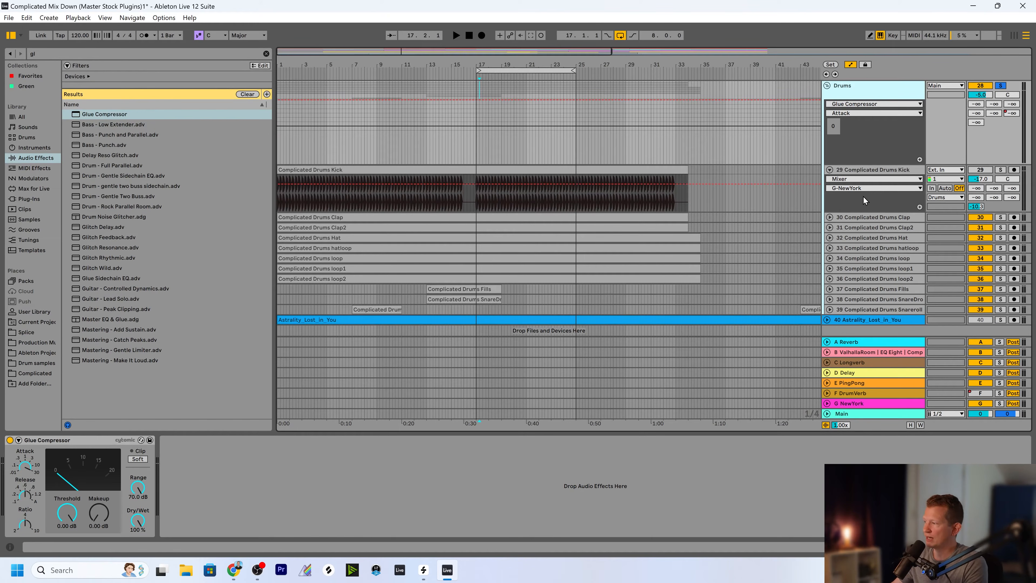
# Turn the Complicated Drums Kick track's send to the NewYork return down to -∞ dB
pyautogui.click(868, 169)
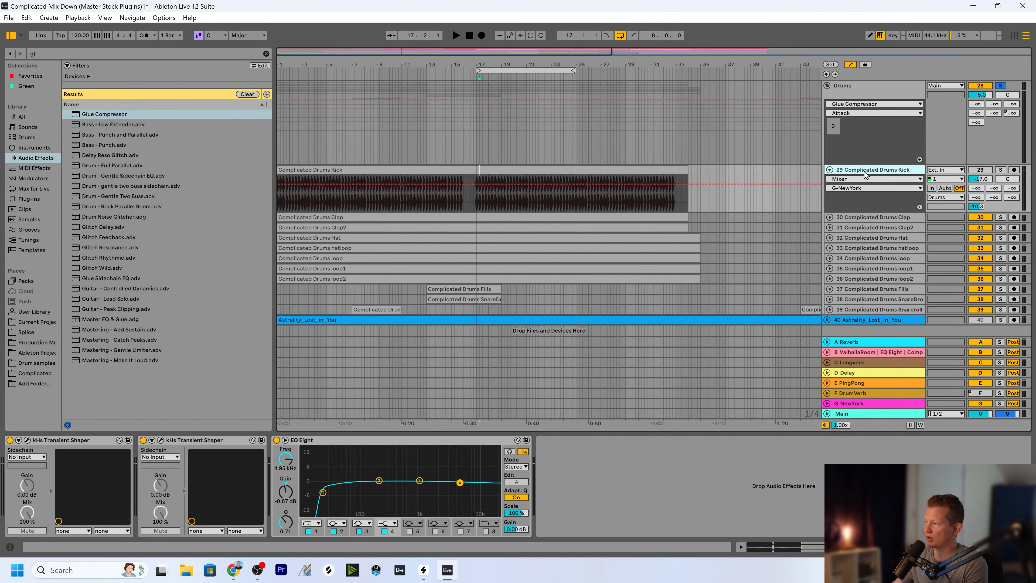
pyautogui.click(892, 198)
pyautogui.click(976, 206)
pyautogui.moveTo(975, 206); pyautogui.dragTo(976, 245)
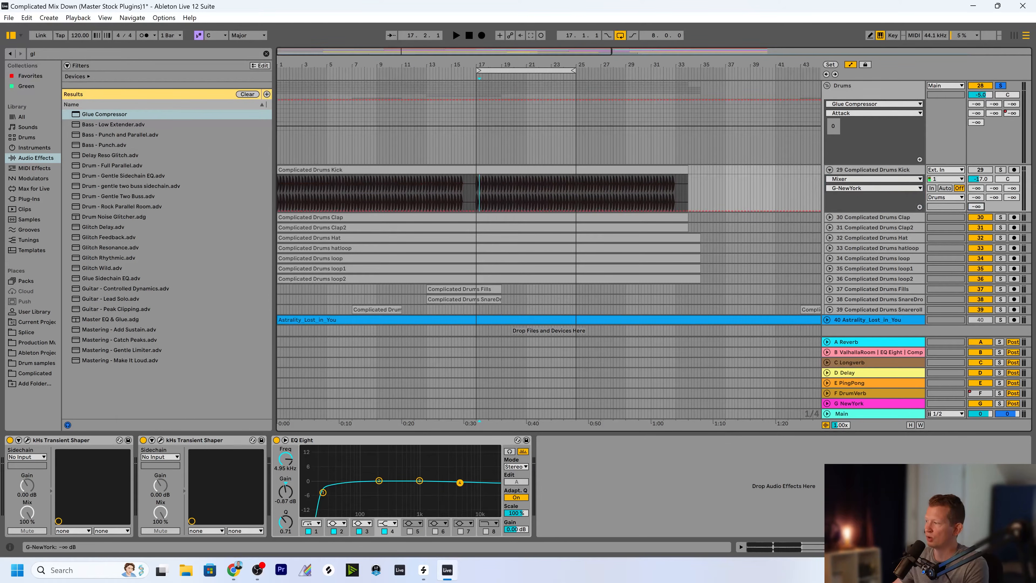
pyautogui.click(862, 169)
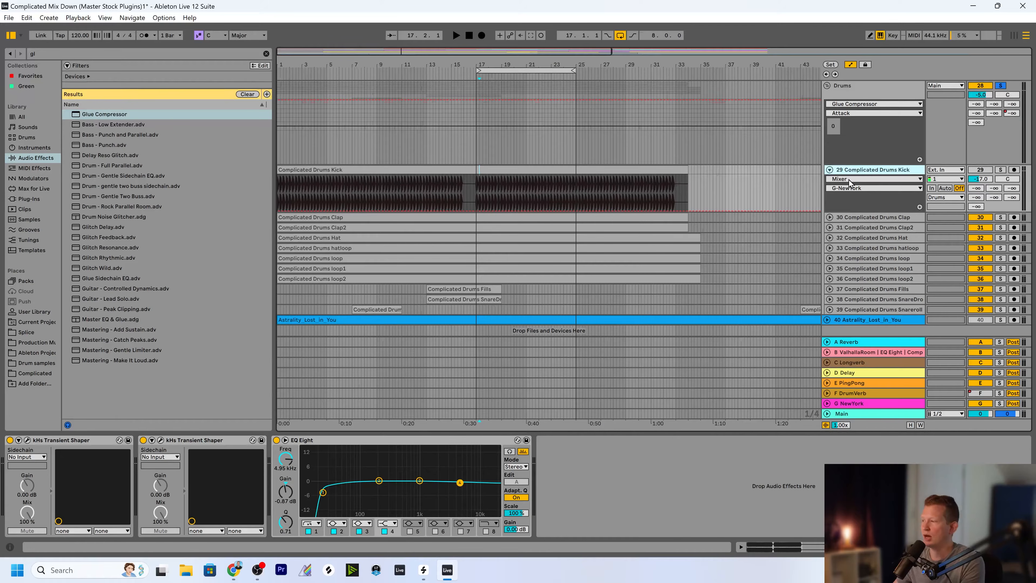
# Group the Drums group's Glue Compressor into an Audio Effect Rack and show the rack's chain list
pyautogui.click(903, 99)
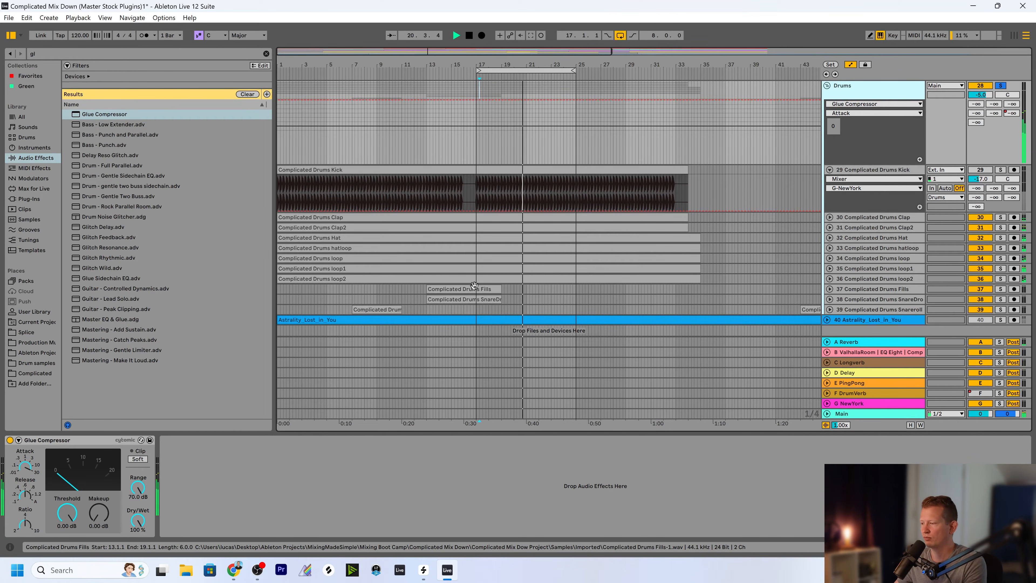
pyautogui.click(72, 443)
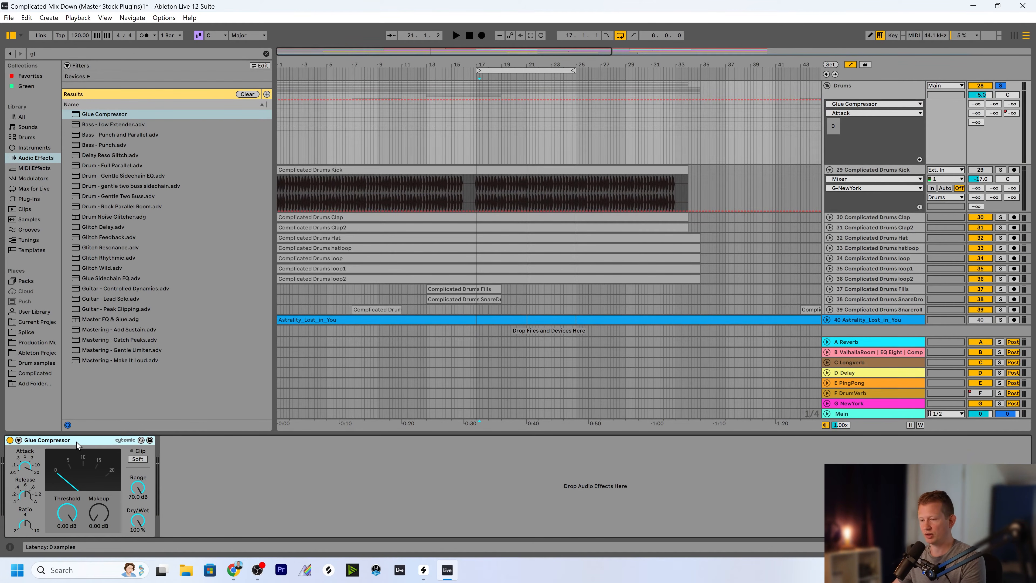
pyautogui.hotkey('ctrl', 'g')
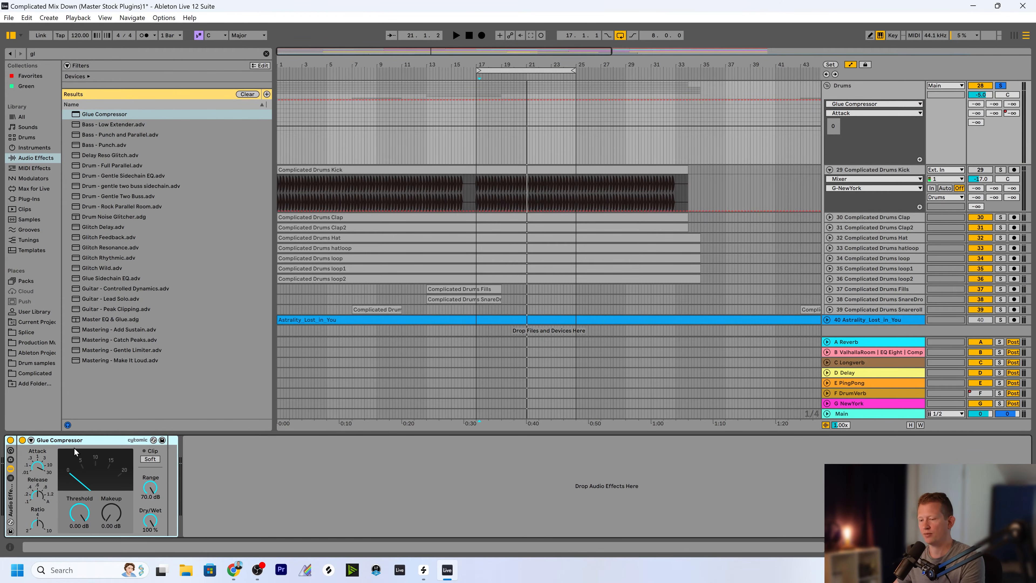
pyautogui.click(10, 478)
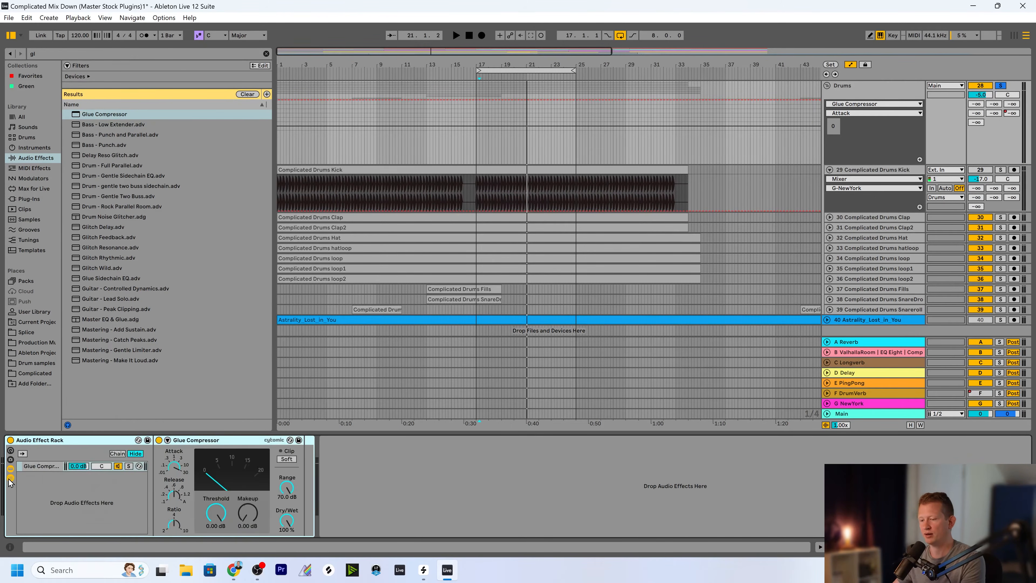
# Add a second, empty chain named Dry to the rack and reselect the Glue Compressor chain
pyautogui.click(44, 465)
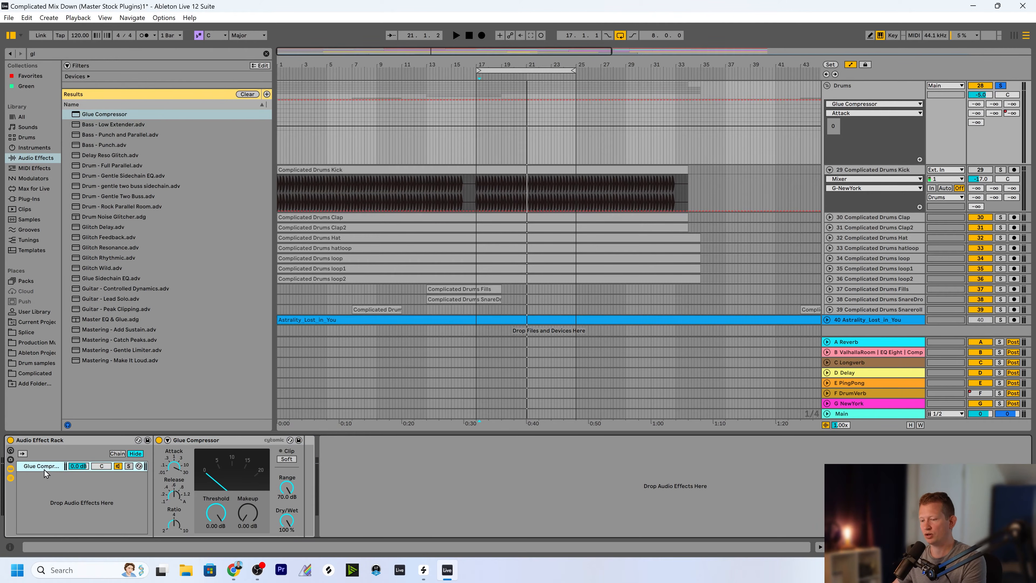
pyautogui.click(44, 477)
pyautogui.rightClick(45, 478)
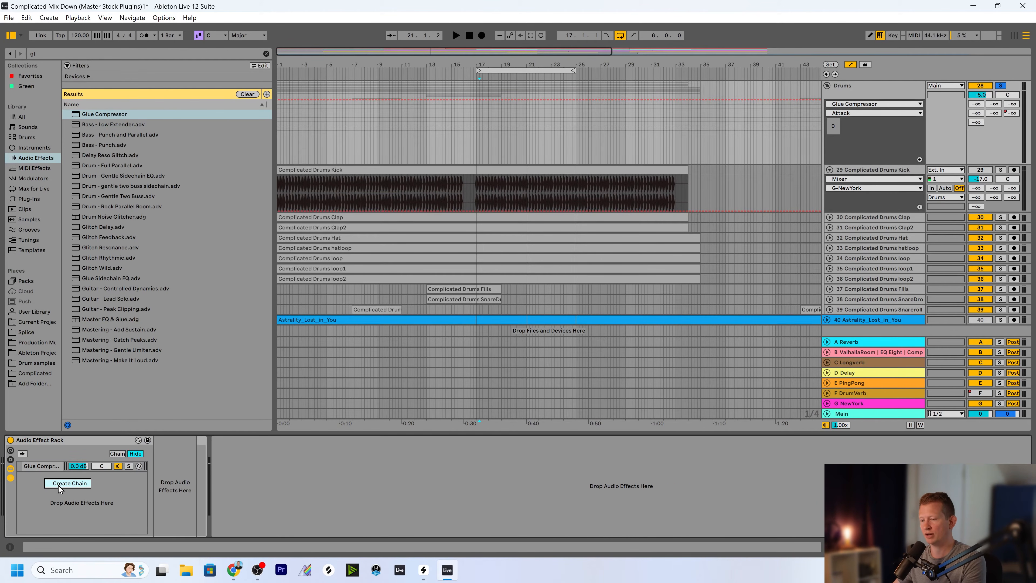
pyautogui.click(58, 484)
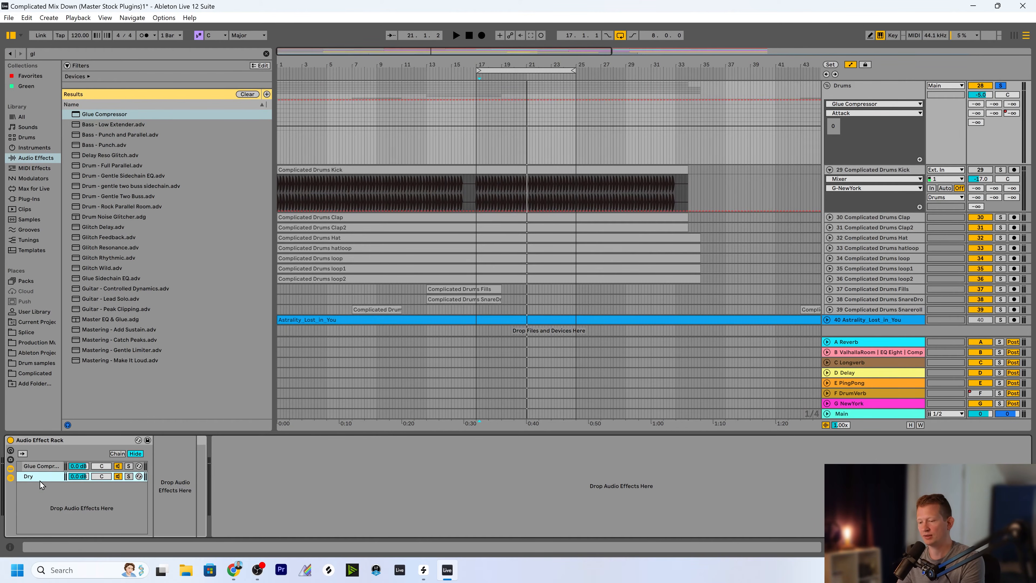
pyautogui.click(42, 467)
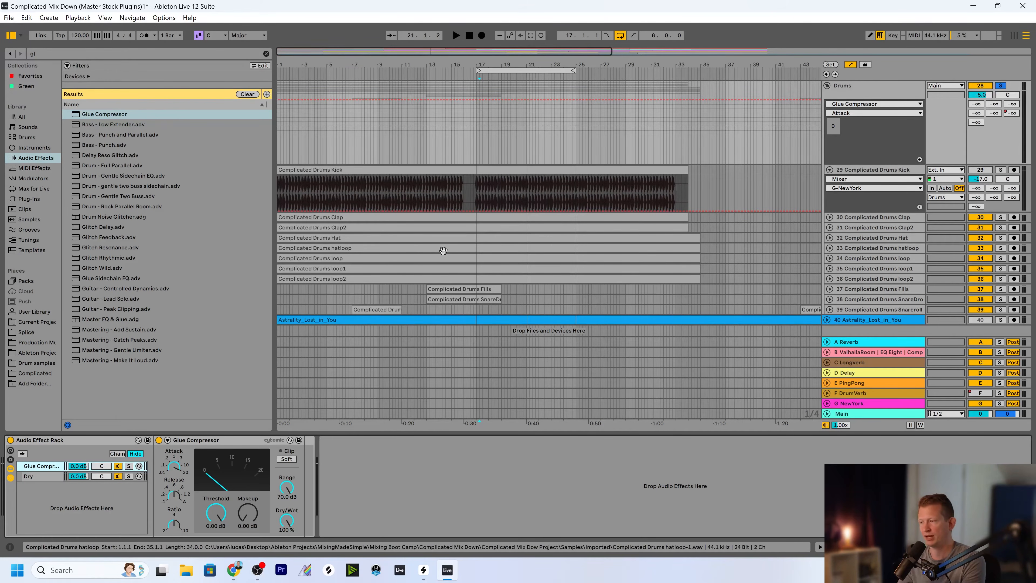
# Play the drum loop and compare its loudness with the two-chain rack bypassed and enabled
pyautogui.press('space')
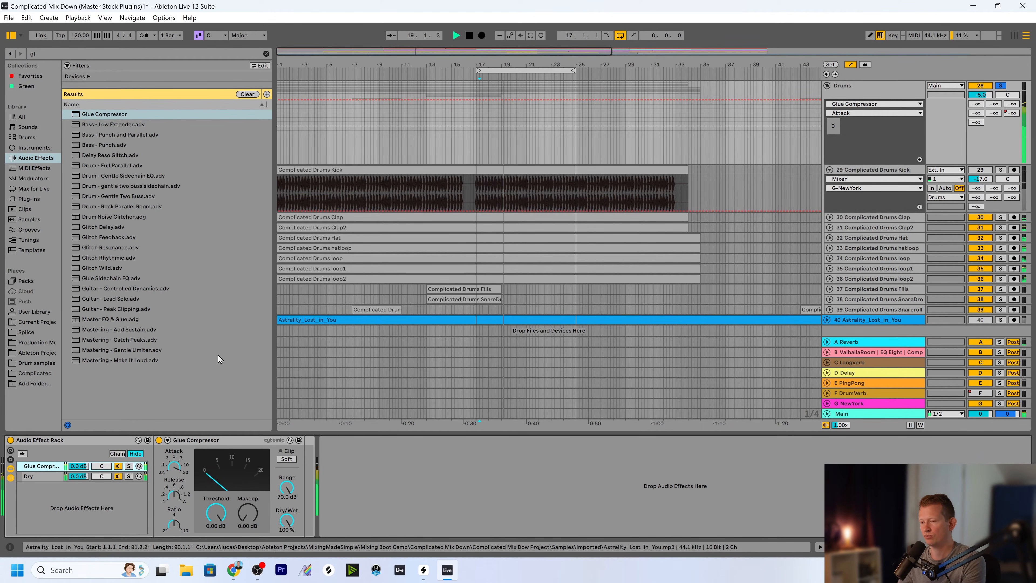
pyautogui.click(10, 440)
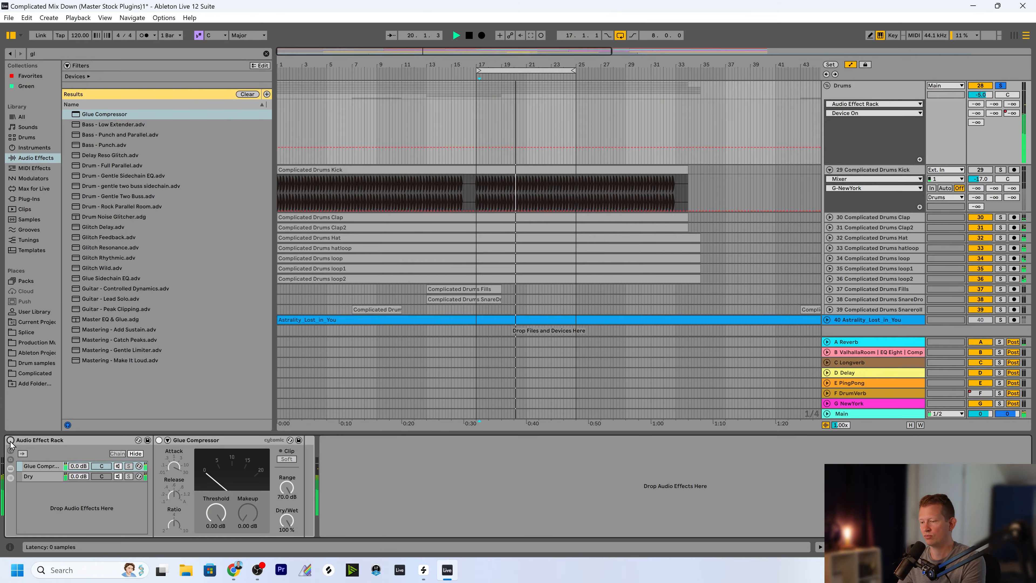
pyautogui.click(11, 439)
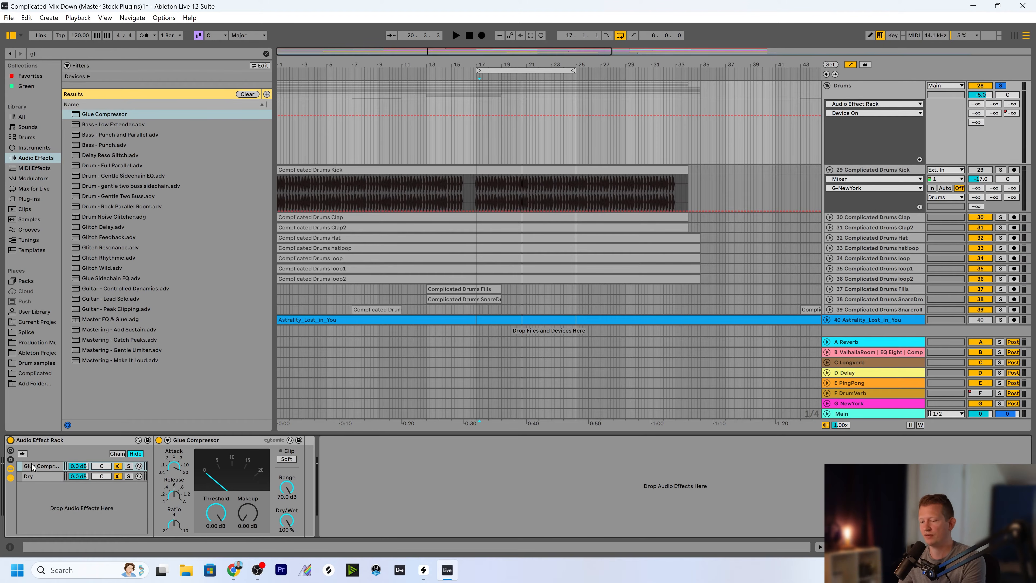
pyautogui.click(42, 467)
pyautogui.click(42, 477)
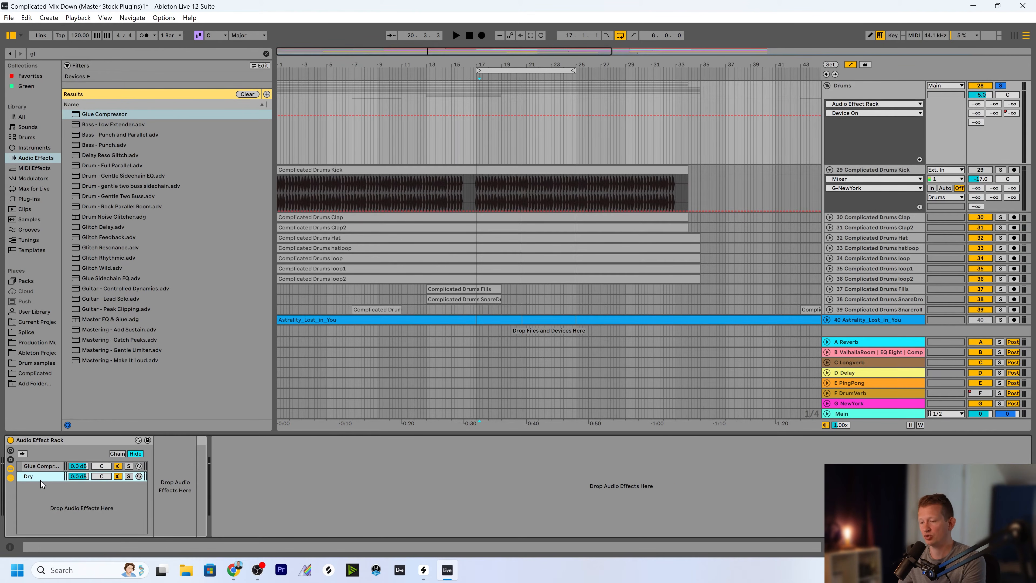
pyautogui.click(43, 468)
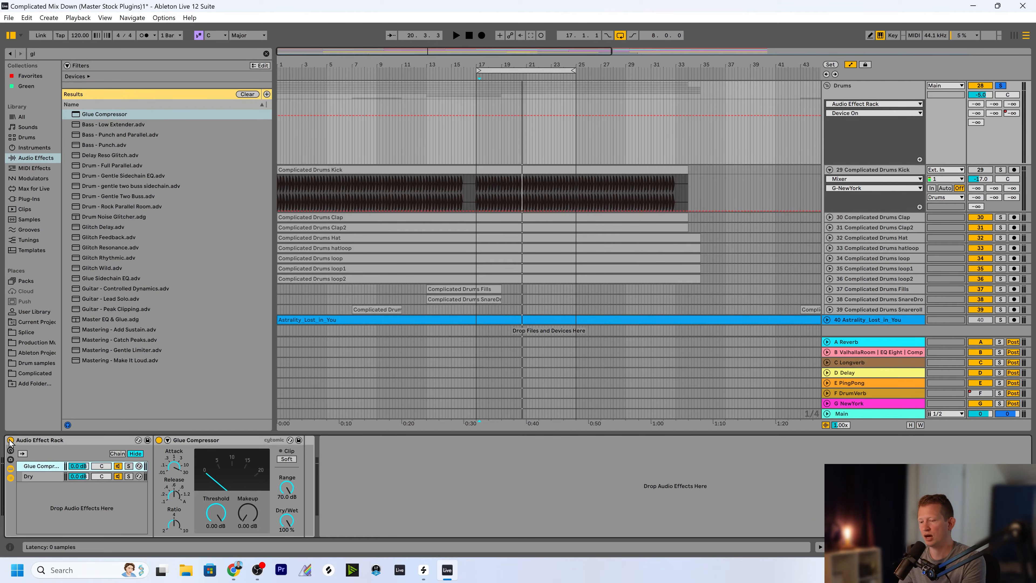
pyautogui.press('space')
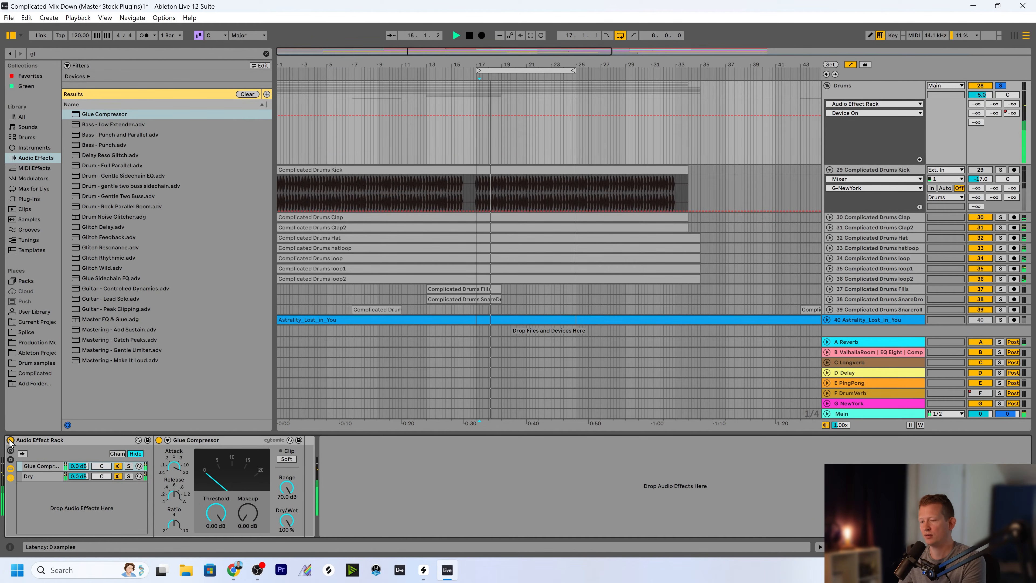
pyautogui.press('space')
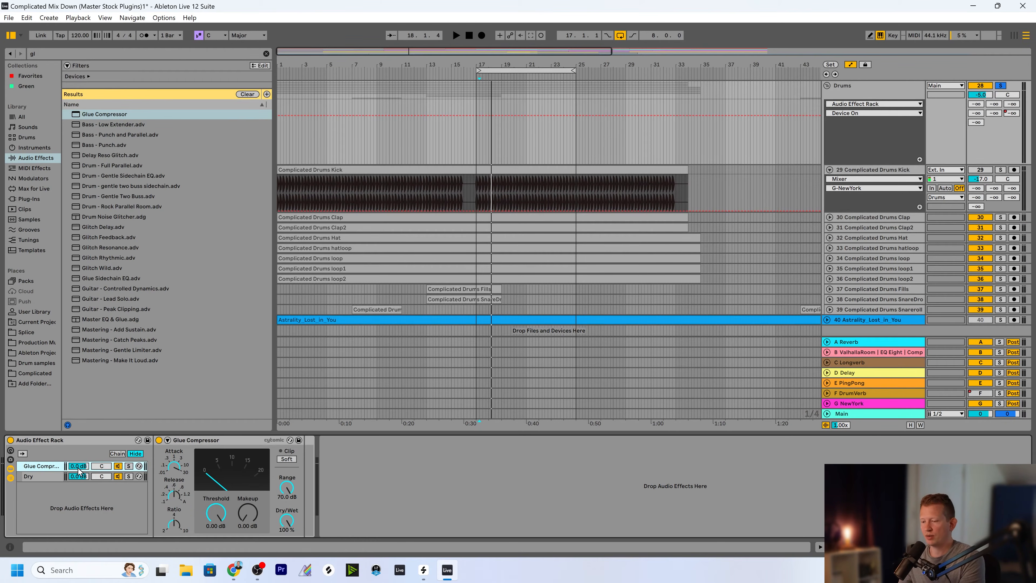
# Lower the volume of both the Glue Compressor and Dry chains to -5.0 dB
pyautogui.moveTo(77, 467); pyautogui.dragTo(76, 492)
pyautogui.click(41, 468)
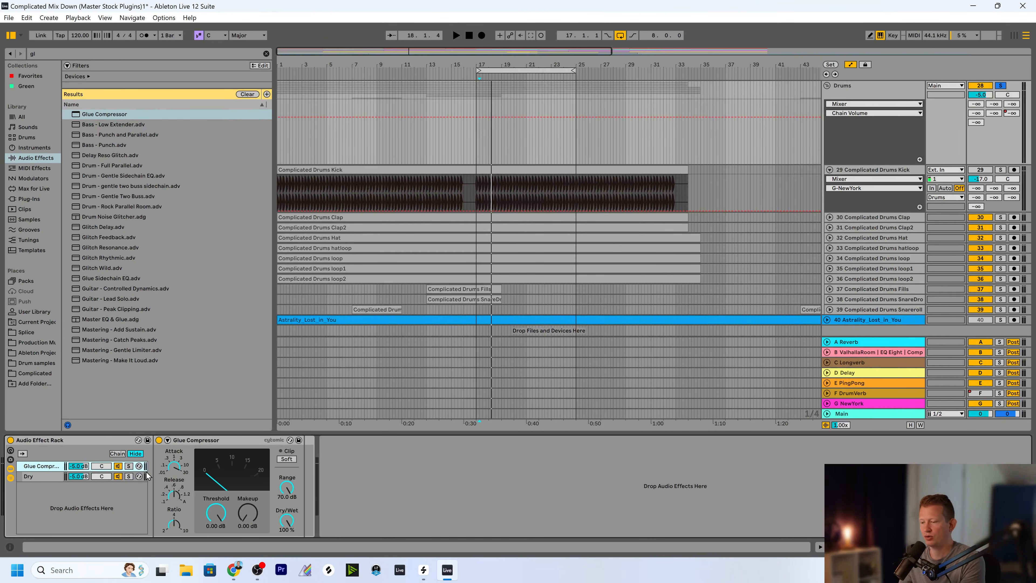
# Adjust the Glue Compressor's attack to a faster time and change its release and ratio
pyautogui.click(174, 465)
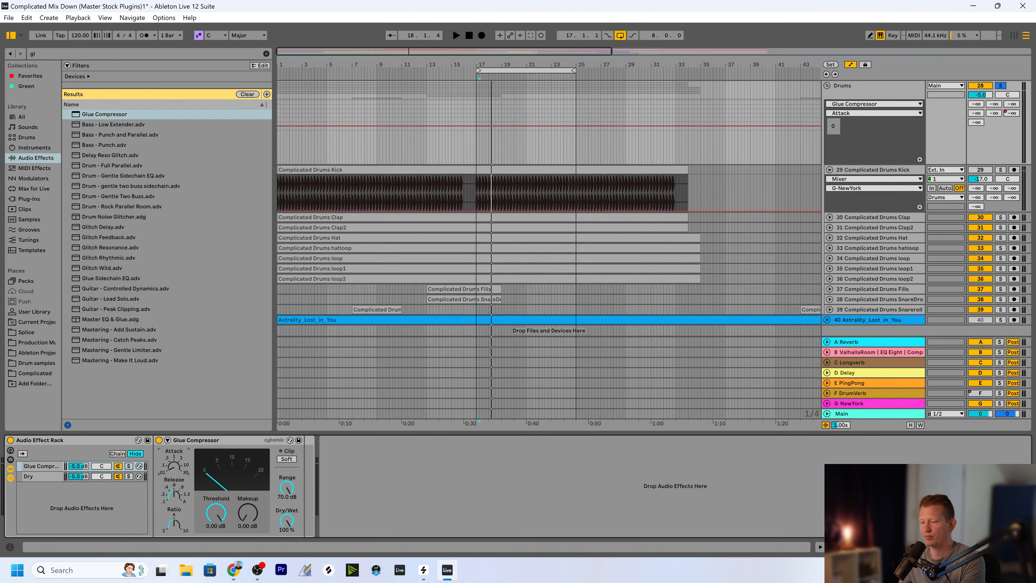
pyautogui.click(174, 494)
pyautogui.click(175, 523)
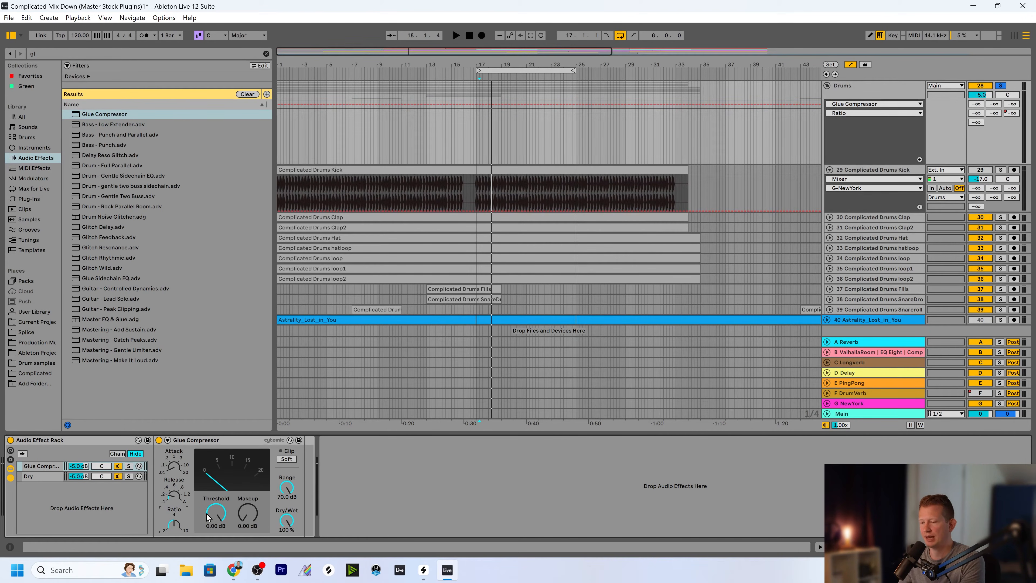
# Solo the Glue Compressor chain and, during playback, set its threshold to about -31.7 dB and makeup to about 7.50 dB
pyautogui.click(128, 466)
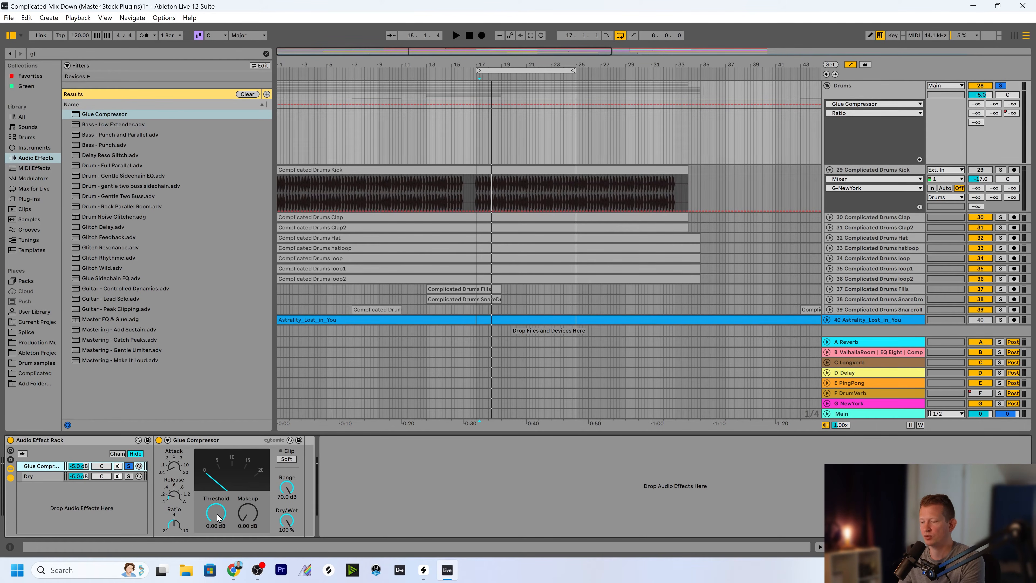
pyautogui.press('space')
pyautogui.moveTo(217, 517); pyautogui.dragTo(217, 570)
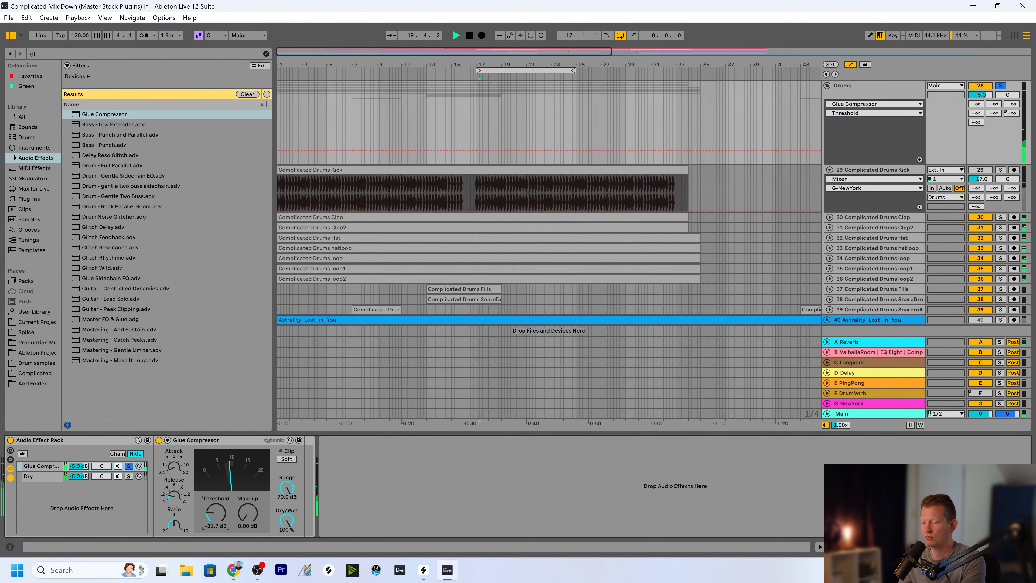
pyautogui.moveTo(244, 529)
pyautogui.mouseDown()
pyautogui.moveTo(245, 515)
pyautogui.moveTo(246, 527)
pyautogui.mouseUp()
# Compare the Glue Compressor bypassed and enabled, then refine its makeup to 5.08 dB and threshold to -33.0 dB
pyautogui.click(159, 440)
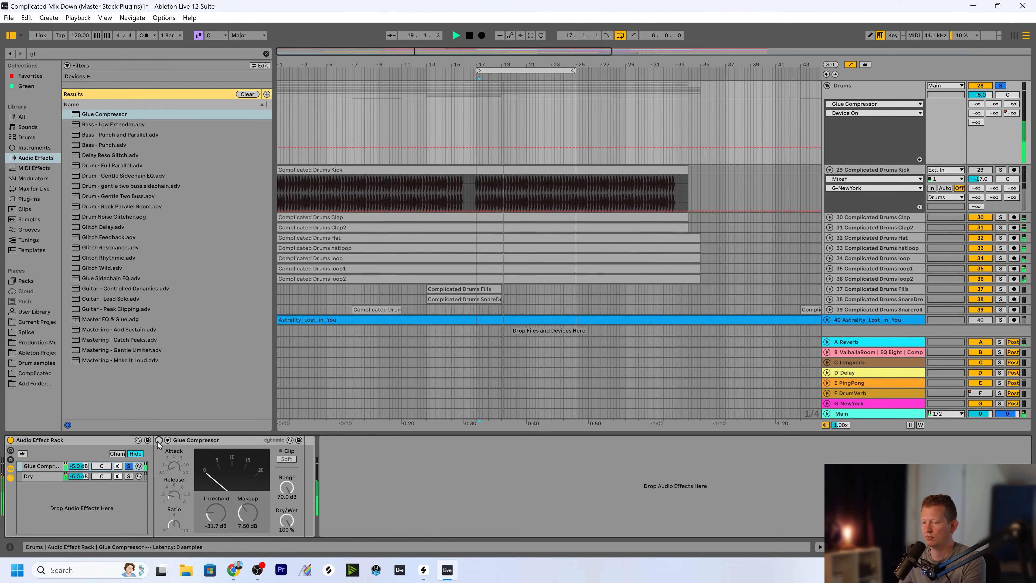
pyautogui.click(158, 440)
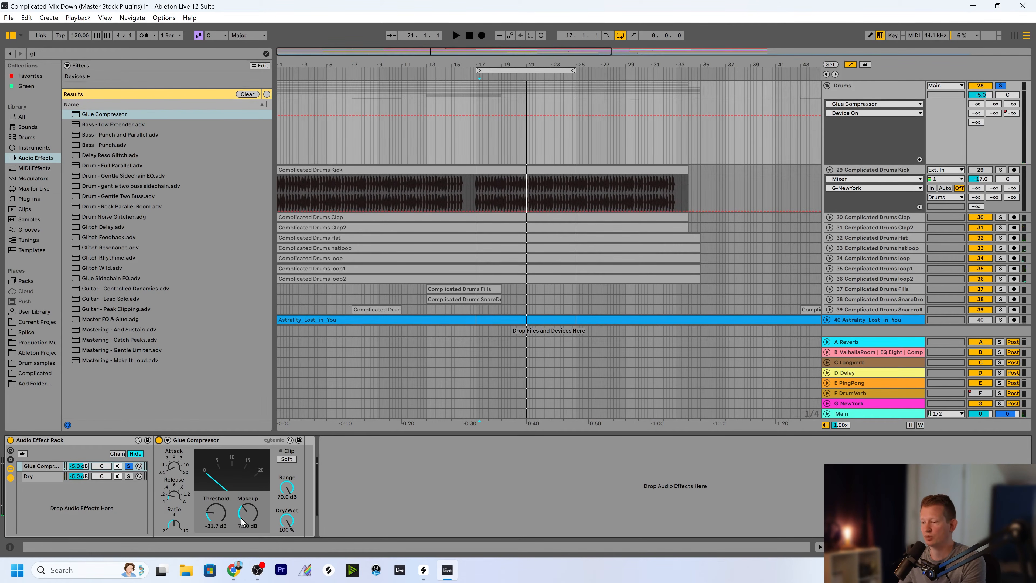
pyautogui.moveTo(247, 511); pyautogui.dragTo(247, 519)
# Audition the Dry chain and the Glue Compressor chain soloed in turn, and clear the chain solos
pyautogui.click(128, 477)
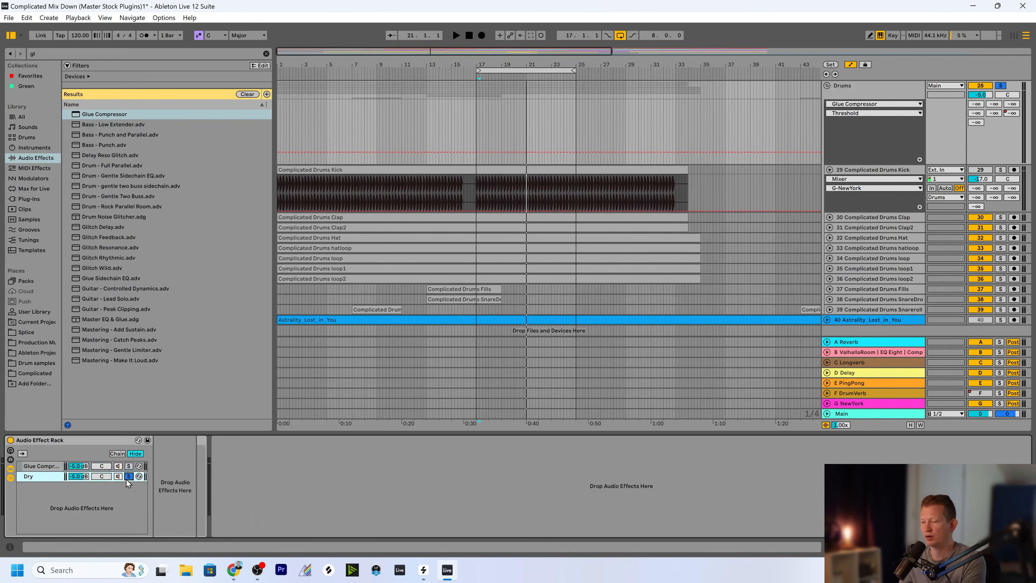
pyautogui.press('space')
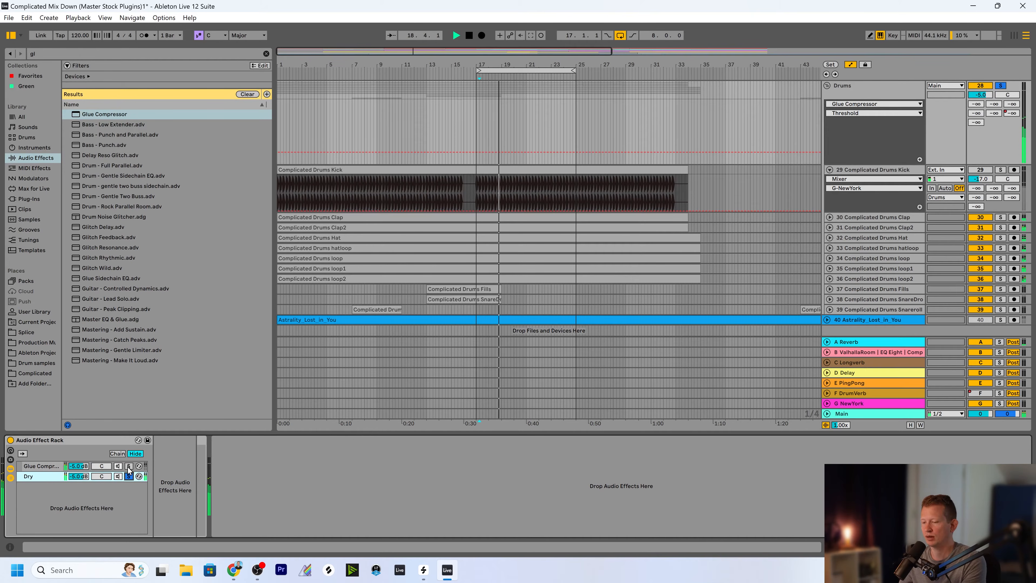
pyautogui.click(128, 467)
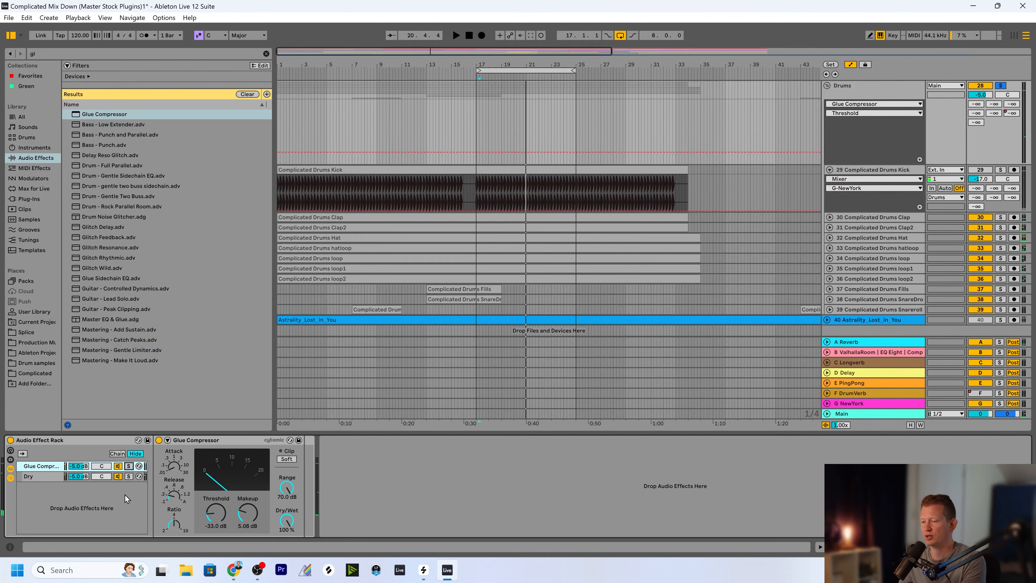
# Play both chains together and compare the drums with the rack bypassed and enabled
pyautogui.press('space')
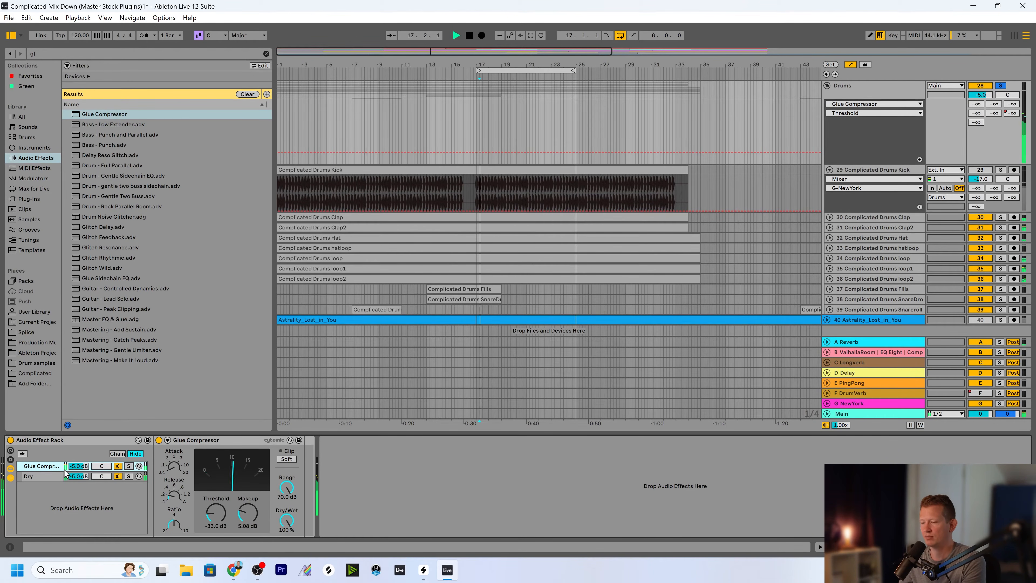
pyautogui.click(11, 441)
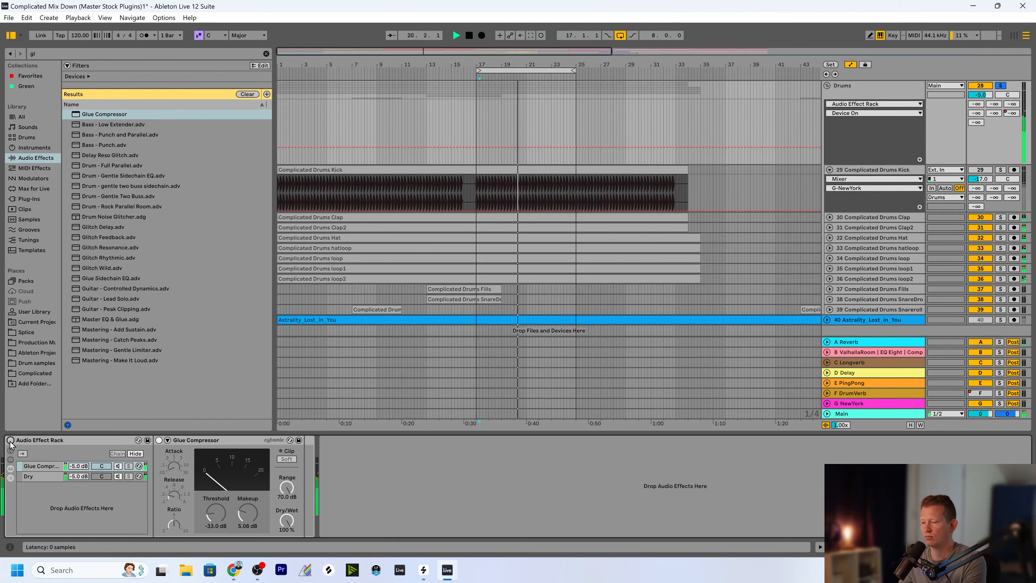
pyautogui.click(11, 441)
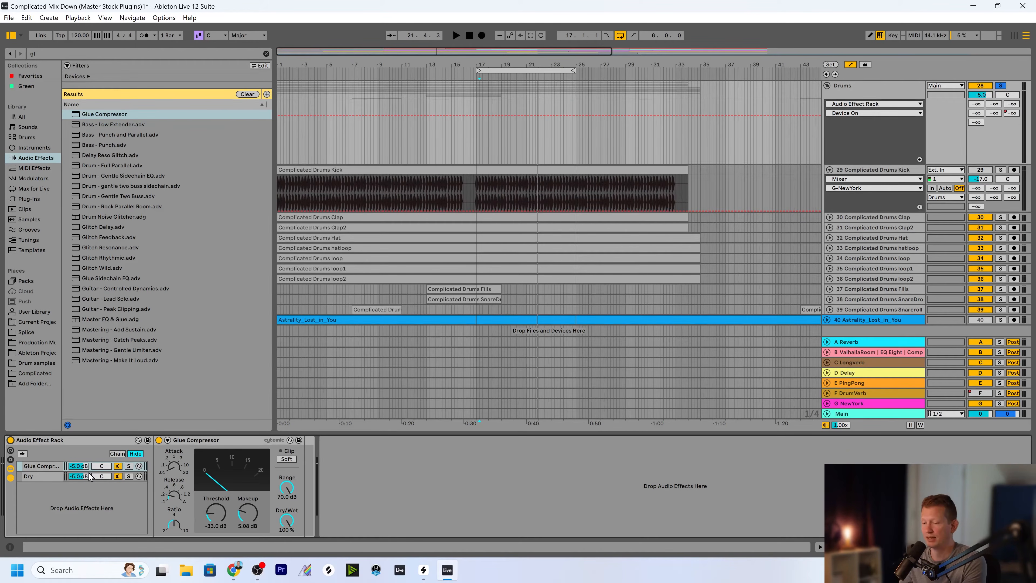
# Audition the Dry chain soloed, followed by the Glue Compressor chain soloed, and clear the solo
pyautogui.click(128, 476)
pyautogui.press('space')
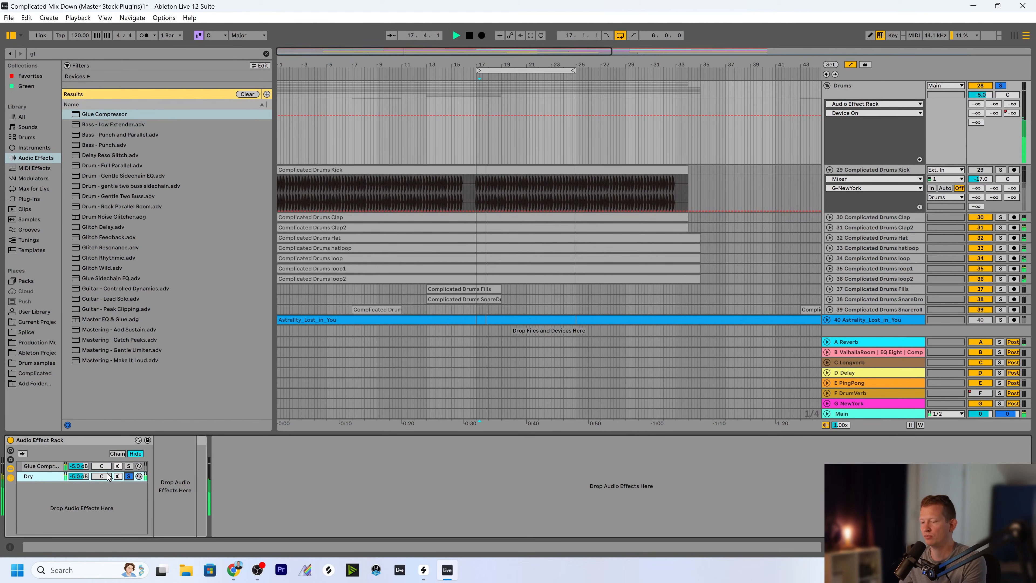
pyautogui.click(128, 466)
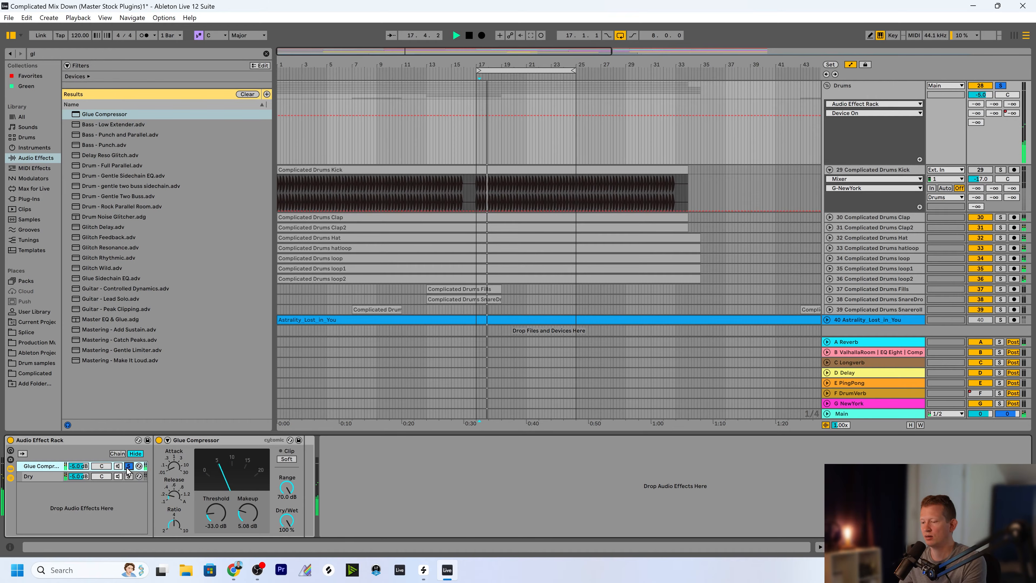
pyautogui.press('space')
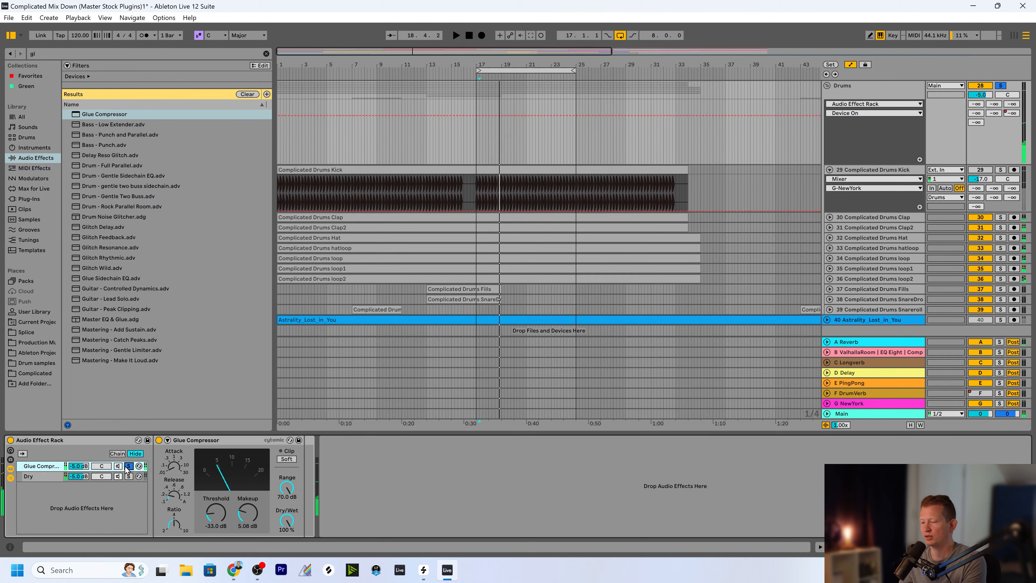
pyautogui.click(126, 466)
# Set the Glue Compressor chain volume to -3.0 dB and the Dry chain to -3.4 dB during playback, and compare with the rack bypassed
pyautogui.press('space')
pyautogui.moveTo(77, 480)
pyautogui.mouseDown()
pyautogui.moveTo(80, 465)
pyautogui.moveTo(80, 477)
pyautogui.mouseUp()
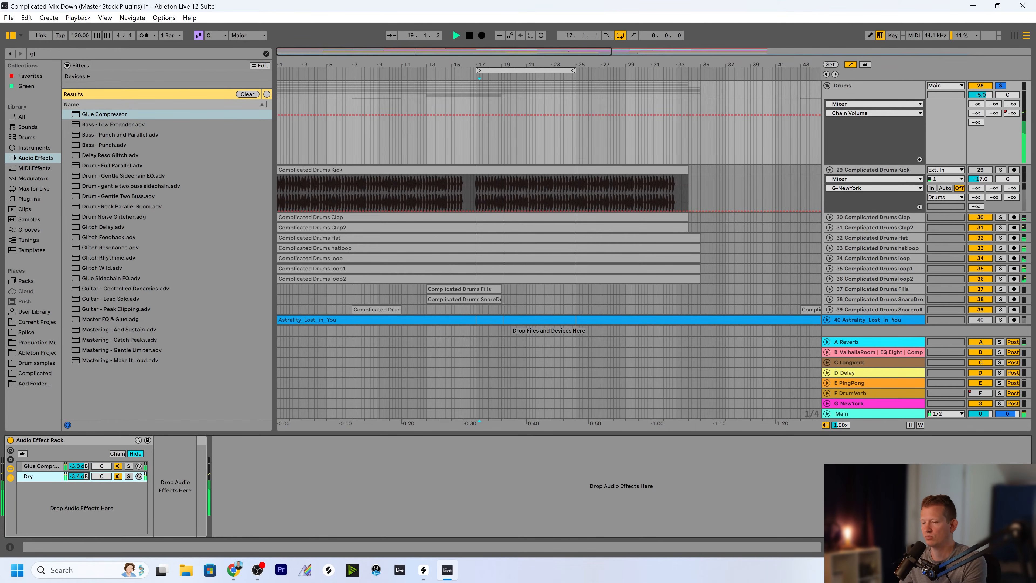
pyautogui.click(57, 440)
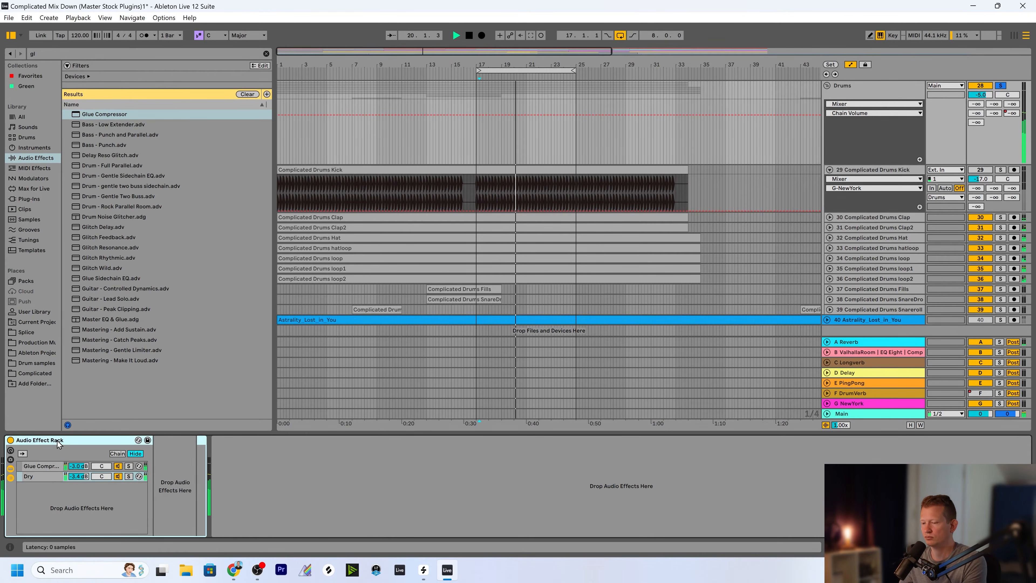
pyautogui.click(10, 440)
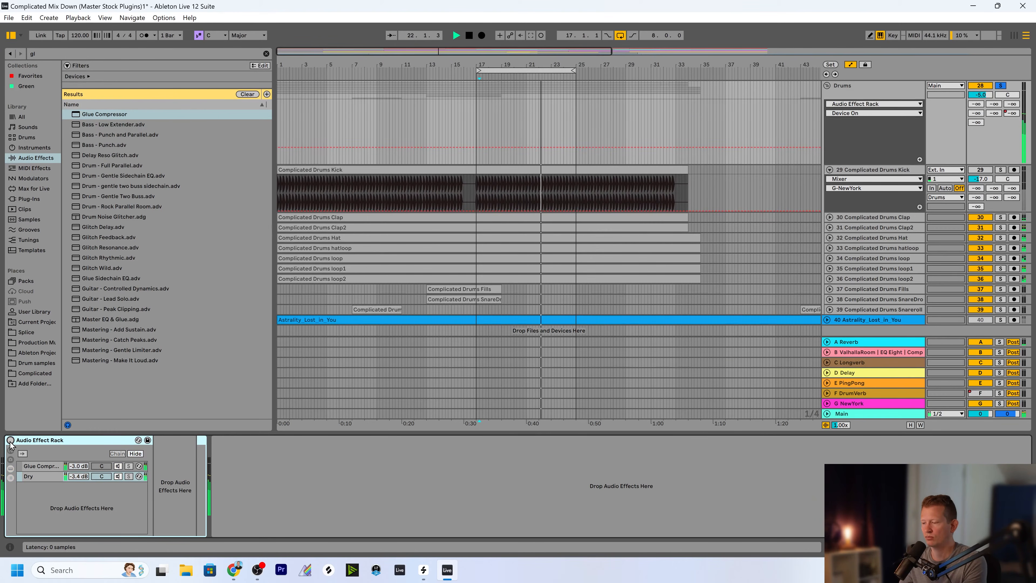
pyautogui.click(10, 440)
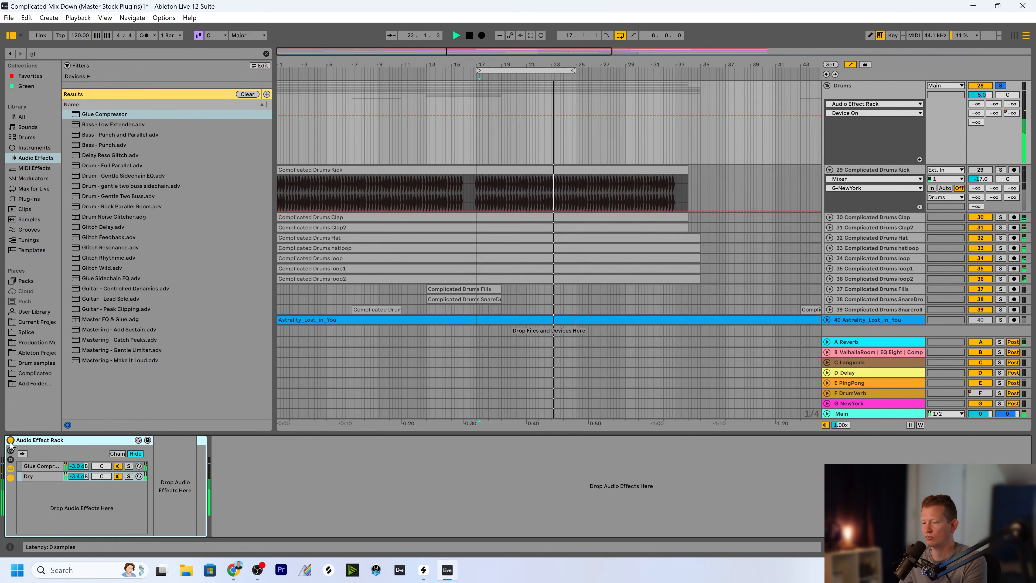
# Set the Glue Compressor chain volume to -2.0 dB and the Dry chain to -5.0 dB, and compare the drums with the rack bypassed and enabled
pyautogui.moveTo(78, 467); pyautogui.dragTo(78, 482)
pyautogui.click(46, 467)
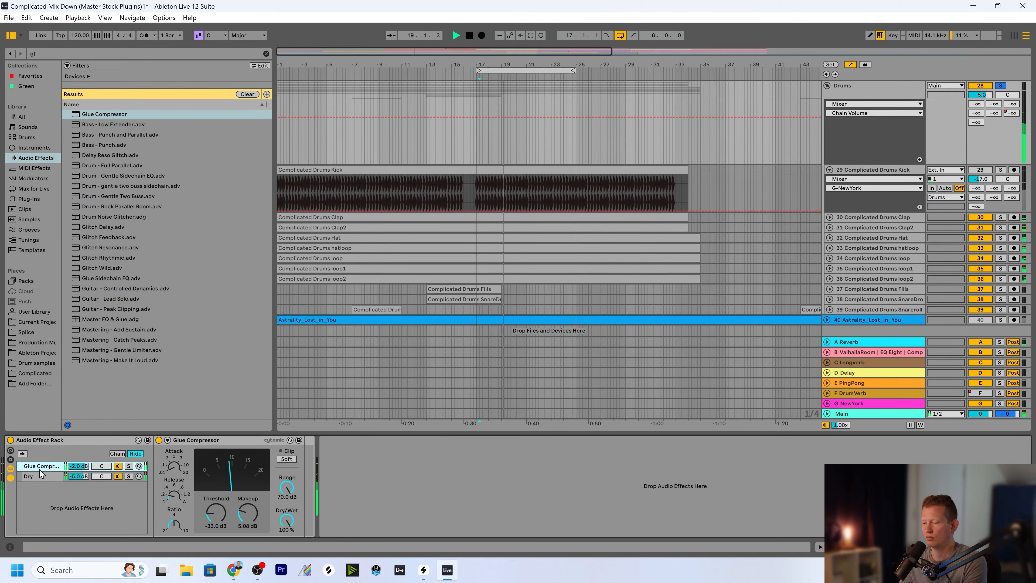
pyautogui.click(10, 440)
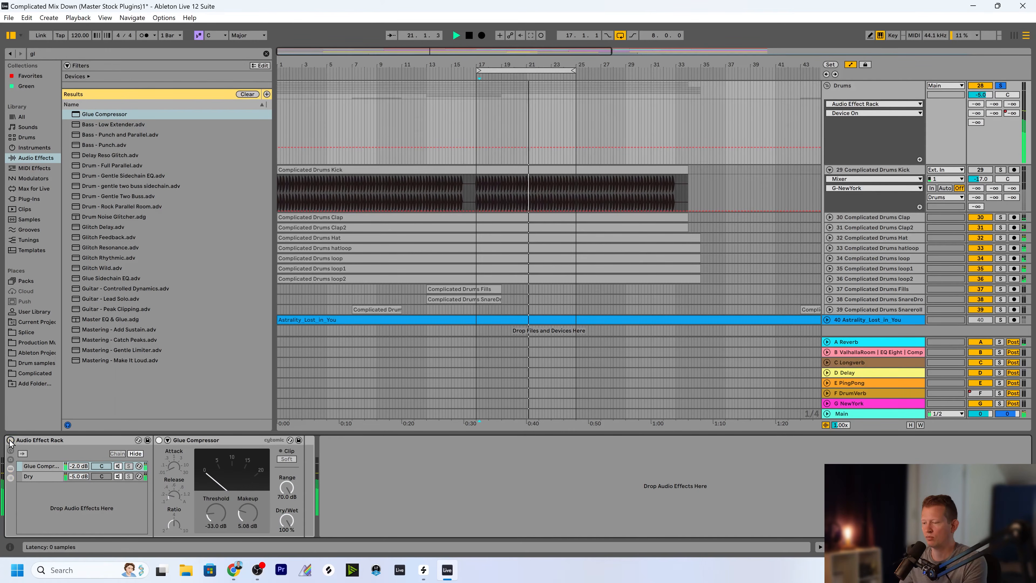
pyautogui.click(10, 439)
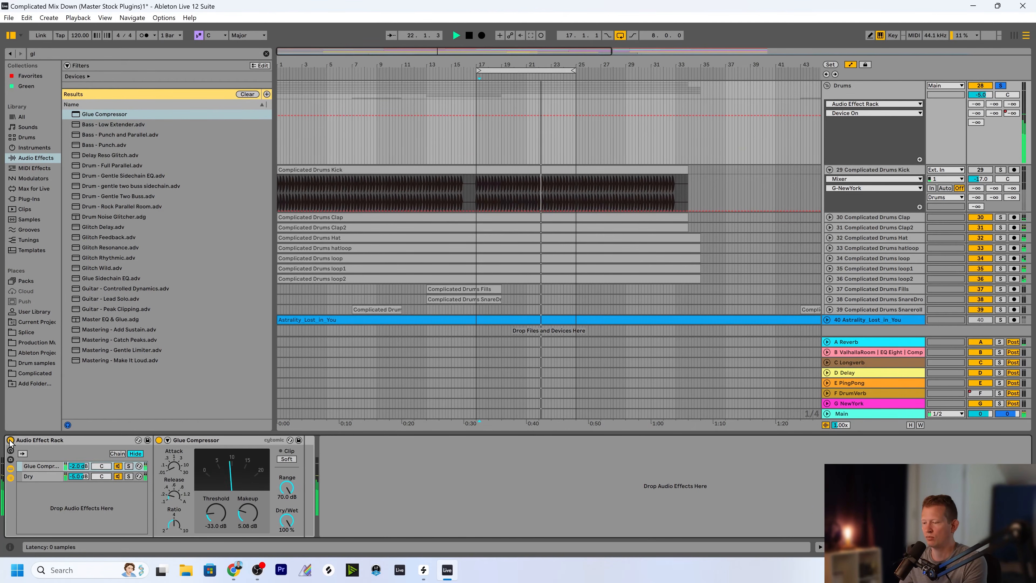
pyautogui.click(11, 440)
pyautogui.click(10, 440)
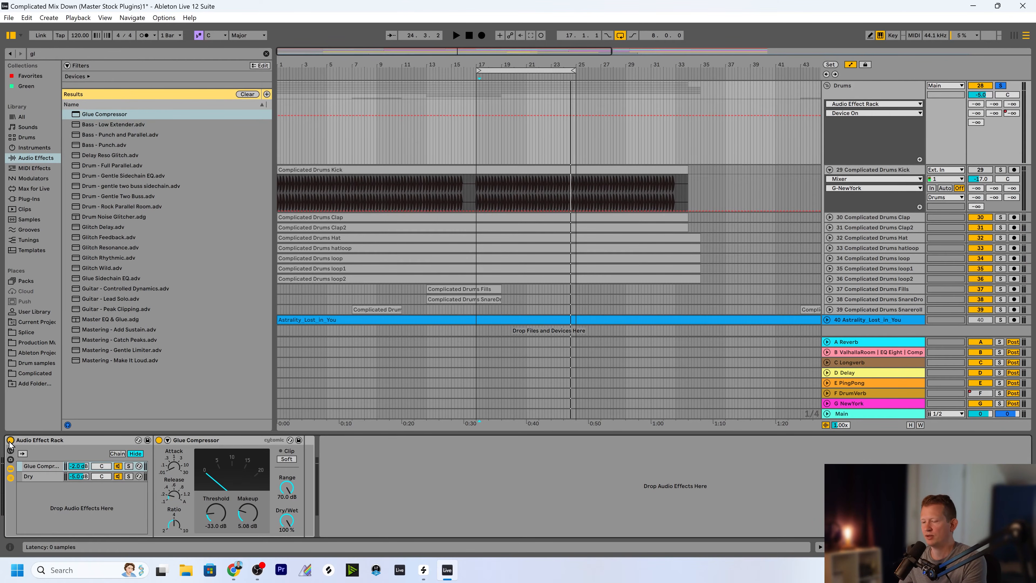
pyautogui.click(10, 440)
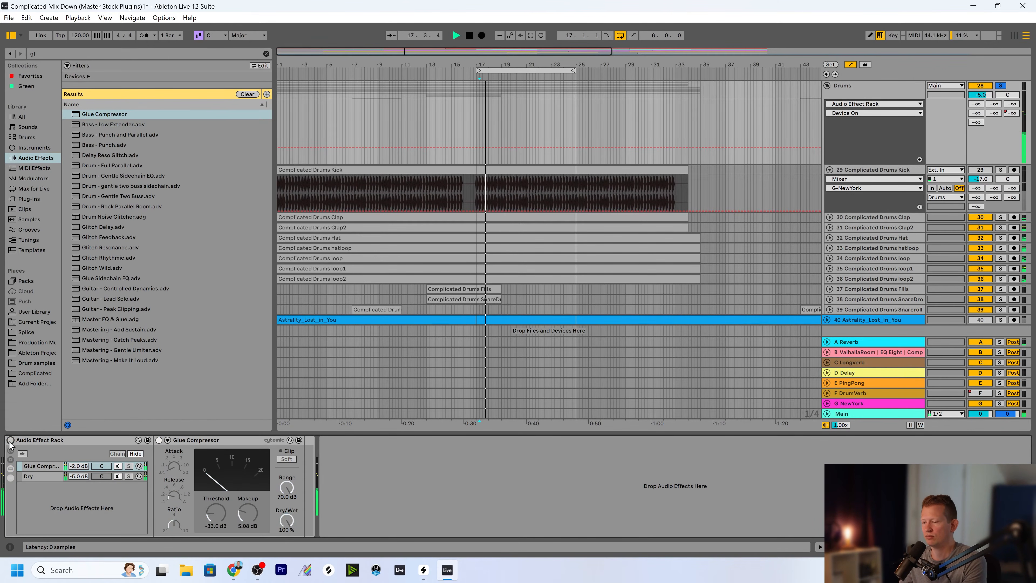
pyautogui.click(10, 441)
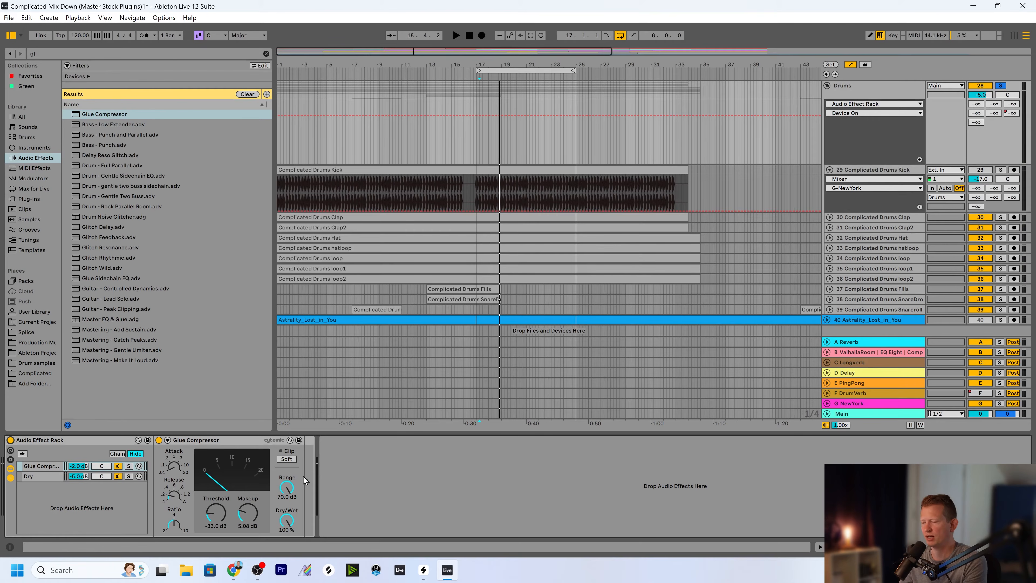
# Play the drums with the whole rack bypassed, re-enable it during playback to hear the difference, and stop
pyautogui.click(49, 442)
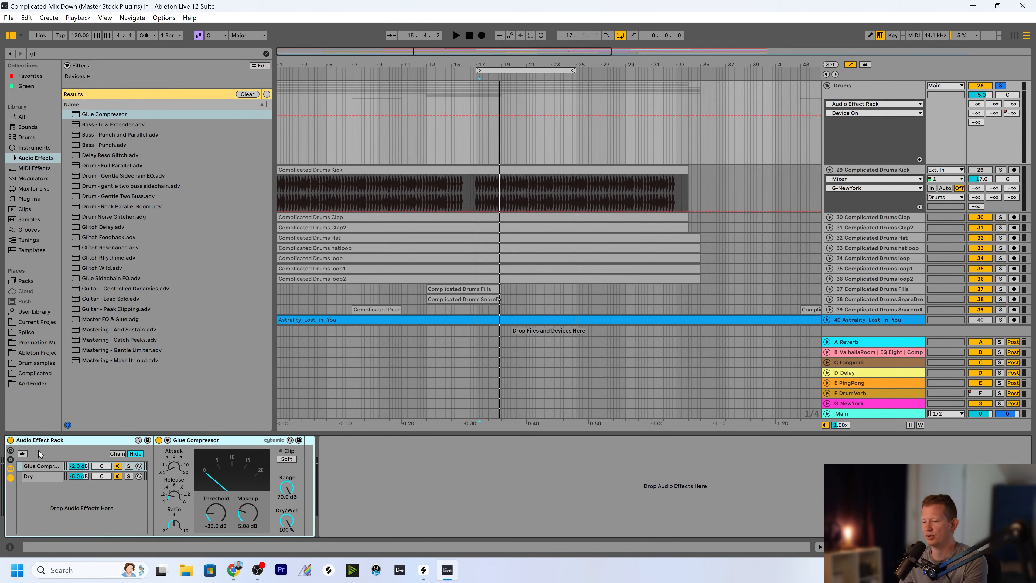
pyautogui.click(11, 440)
pyautogui.press('space')
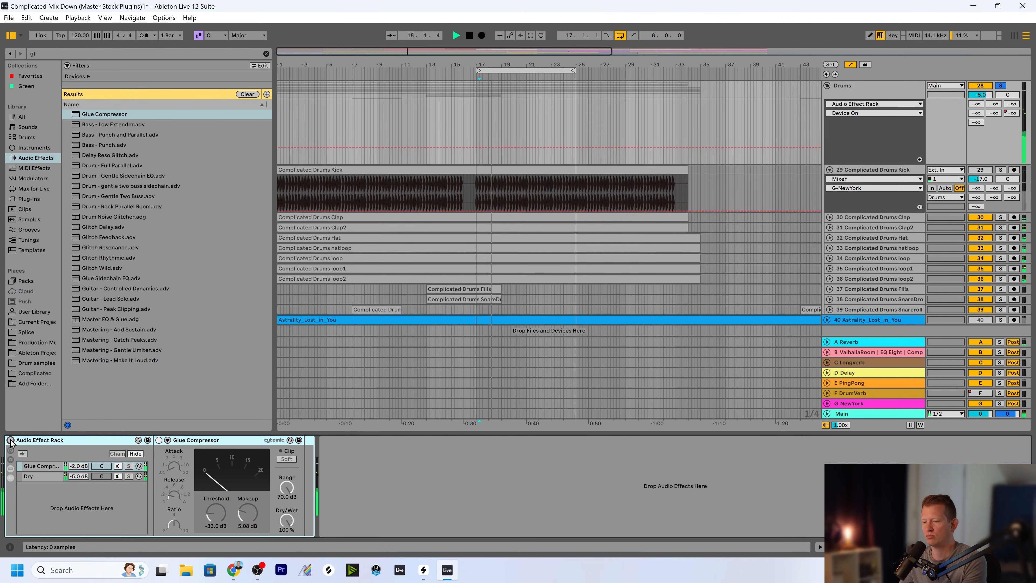
pyautogui.click(10, 440)
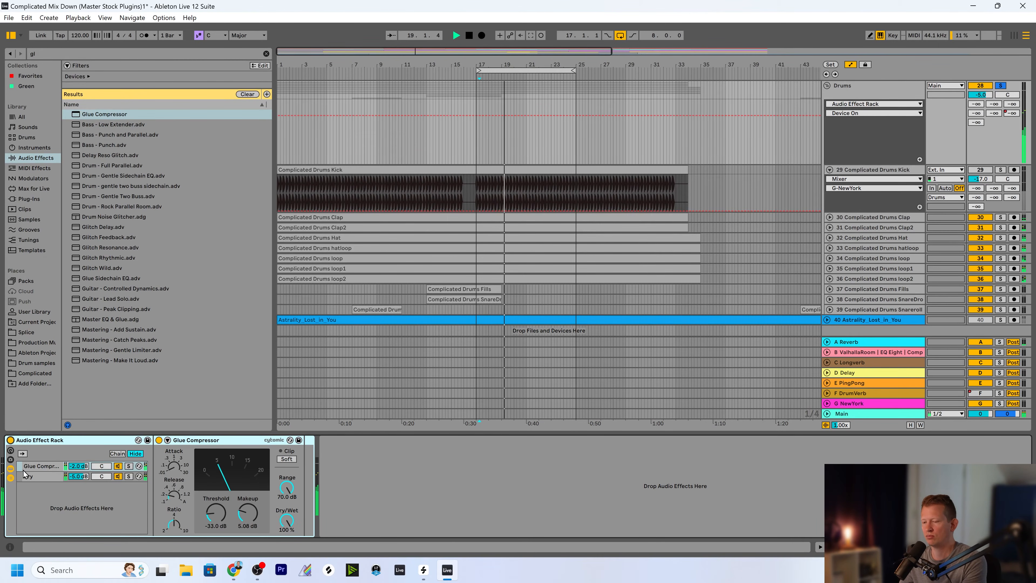
pyautogui.press('space')
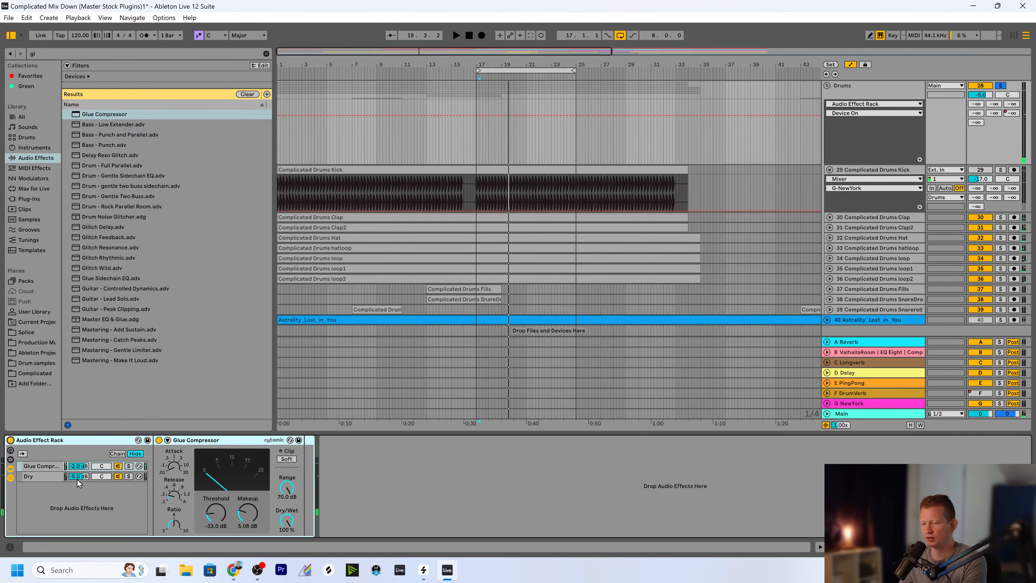
# Lower the Dry chain volume to -7.0 dB and the Glue Compressor chain to -4.0 dB, and compare against the bypassed rack
pyautogui.click(78, 477)
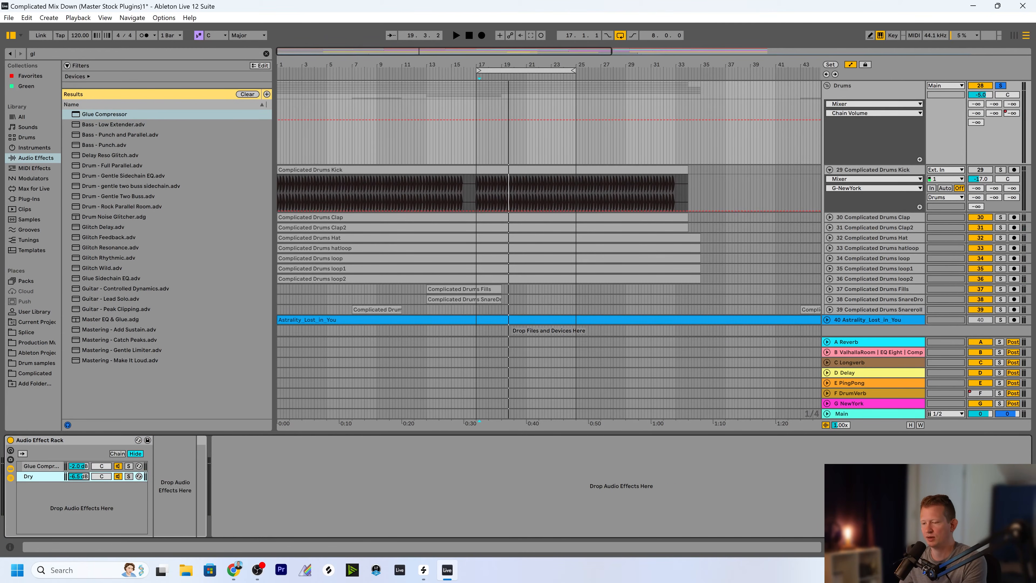
pyautogui.moveTo(78, 466); pyautogui.dragTo(79, 469)
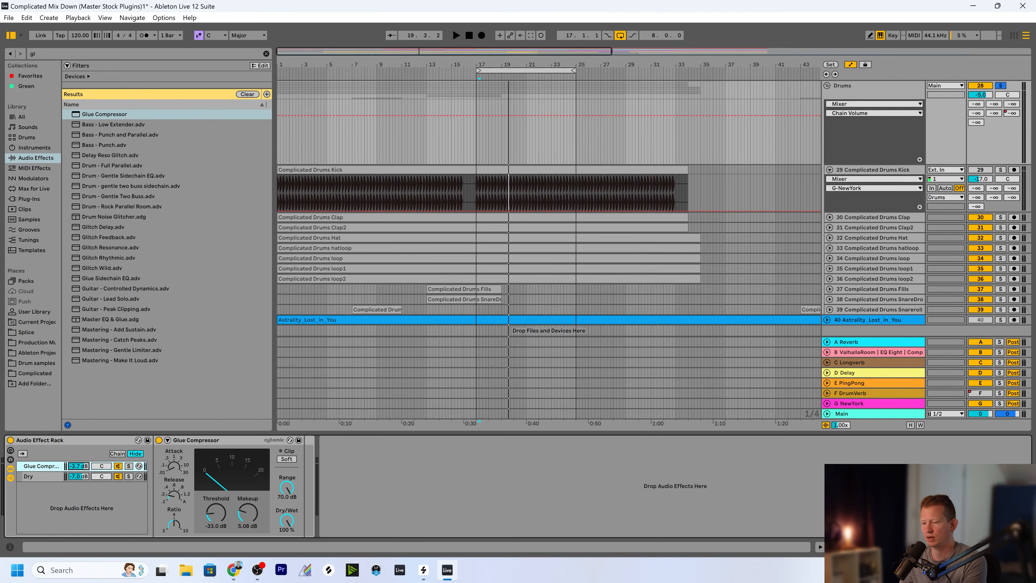
pyautogui.click(10, 440)
pyautogui.press('space')
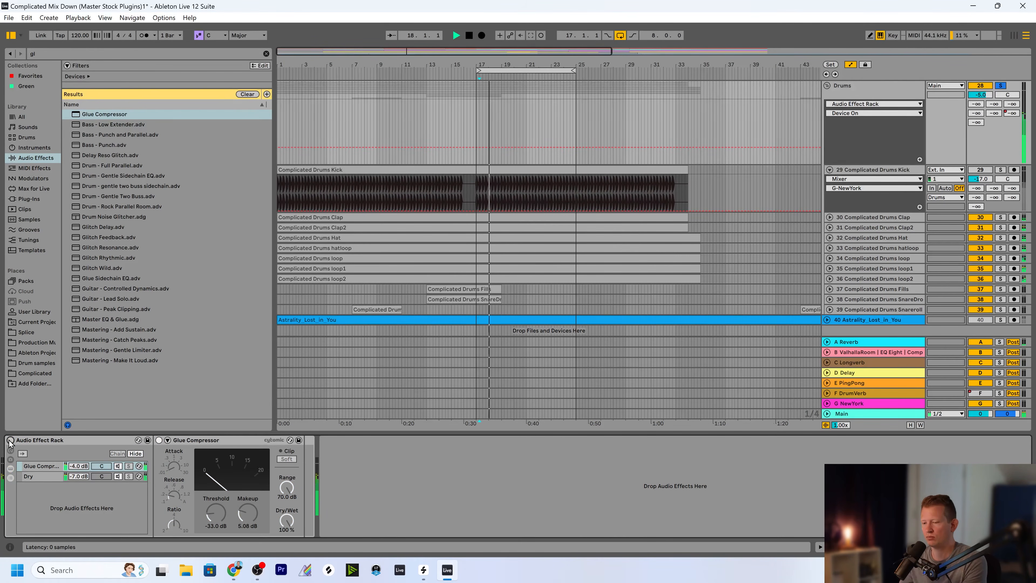
pyautogui.click(10, 440)
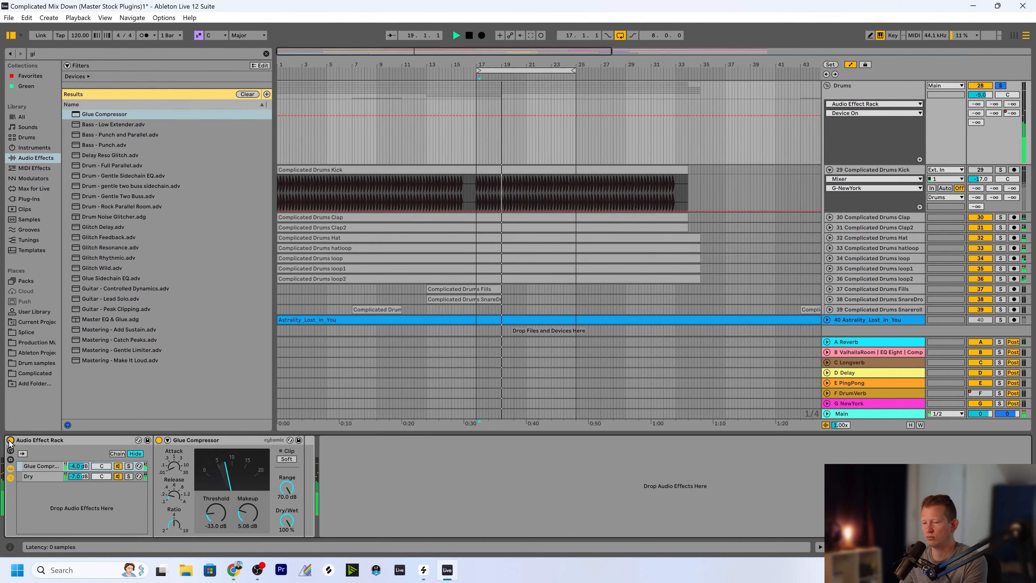
pyautogui.click(10, 439)
pyautogui.click(10, 440)
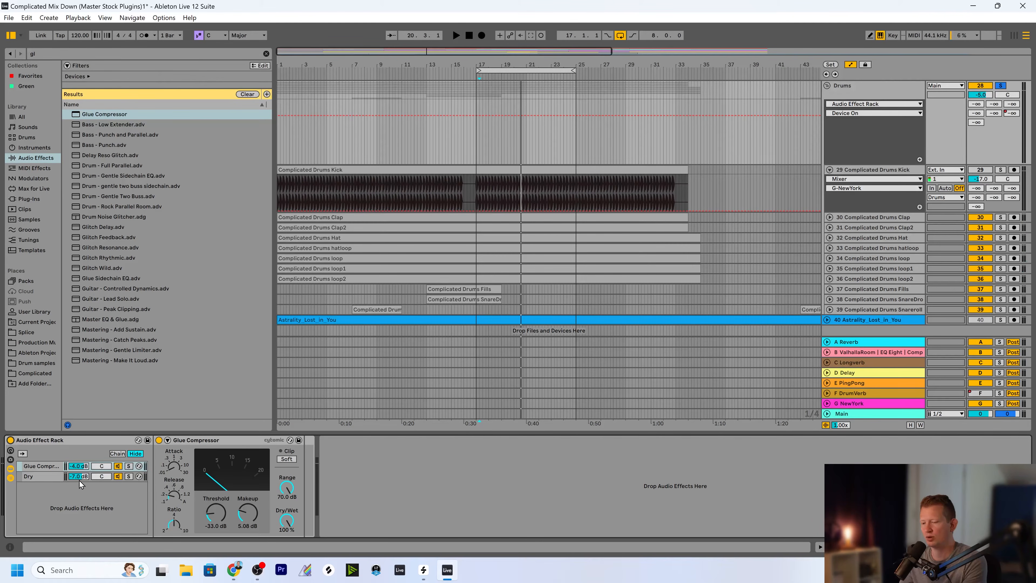
# Raise the Dry chain volume to -4.3 dB and check the level against the bypassed rack during playback
pyautogui.moveTo(79, 480); pyautogui.dragTo(78, 475)
pyautogui.press('space')
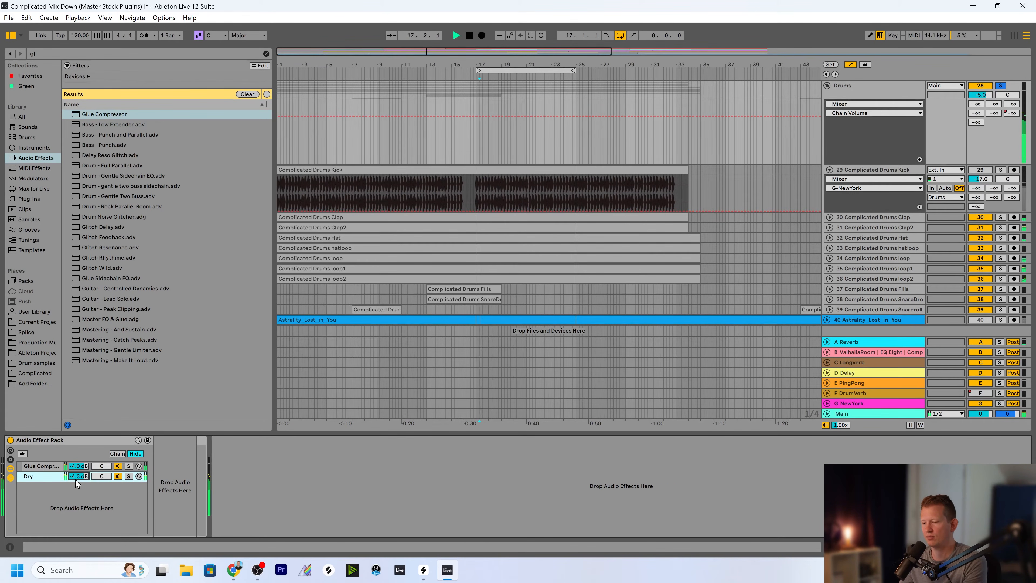
pyautogui.click(9, 444)
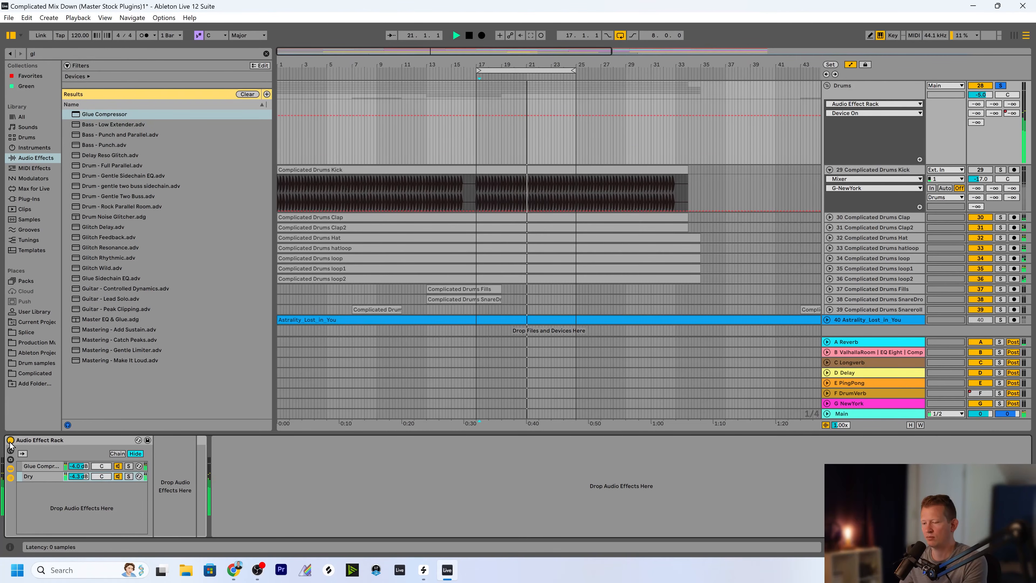
# Set the Dry chain volume to -2.7 dB and the Glue Compressor chain to -6.0 dB, and compare the rack bypassed and enabled
pyautogui.moveTo(80, 477); pyautogui.dragTo(79, 472)
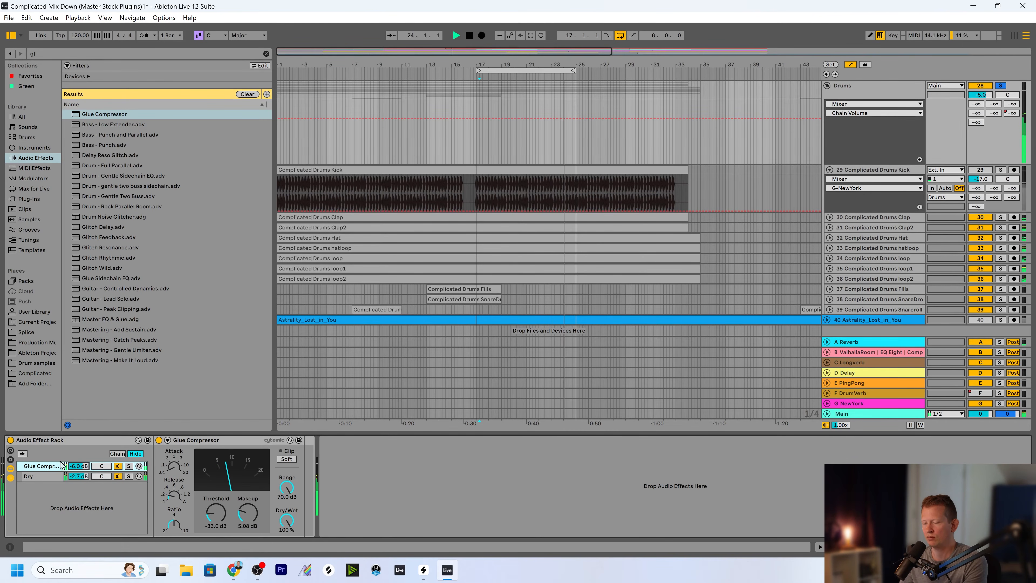
pyautogui.click(10, 440)
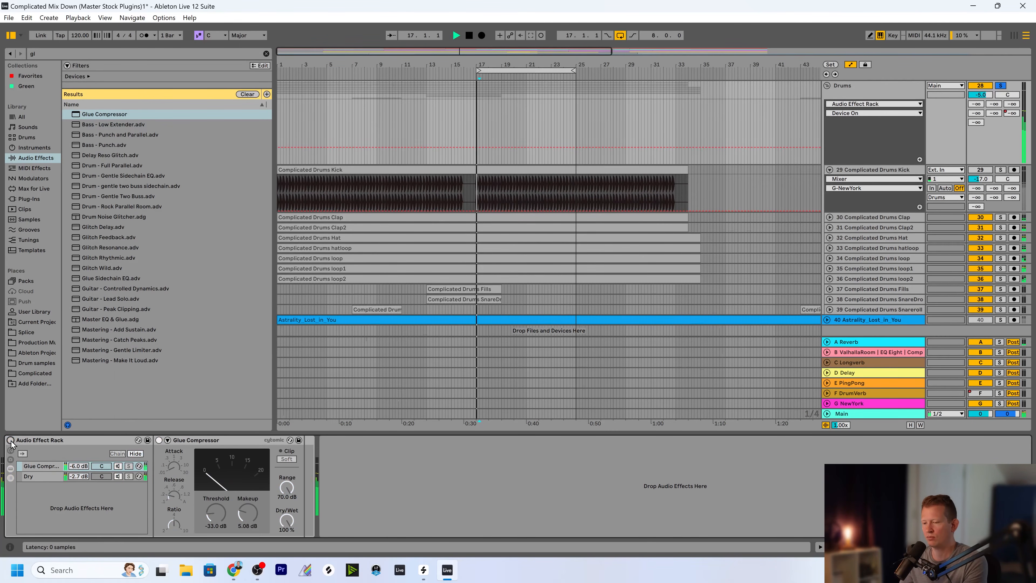
pyautogui.click(11, 440)
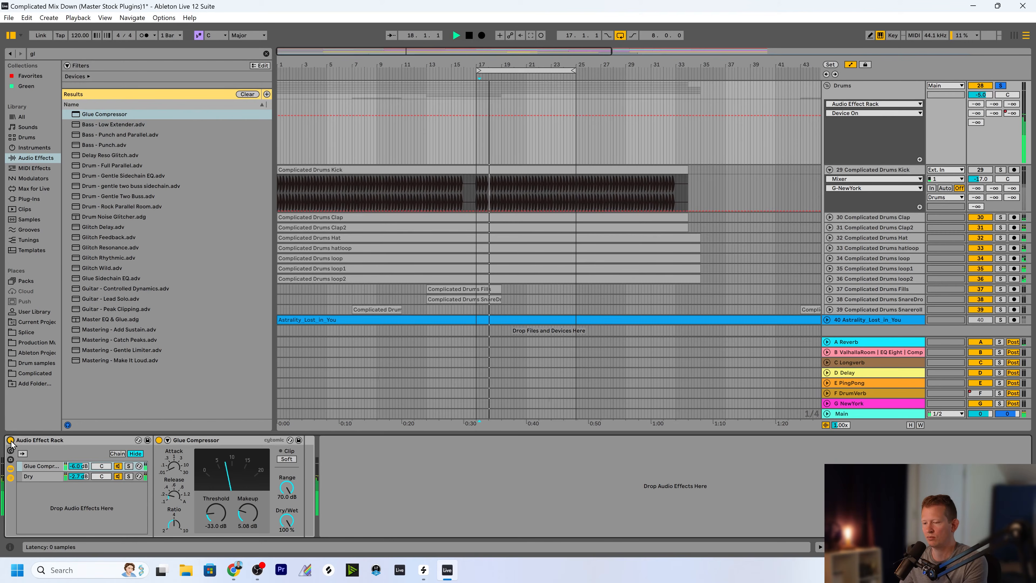
pyautogui.click(10, 440)
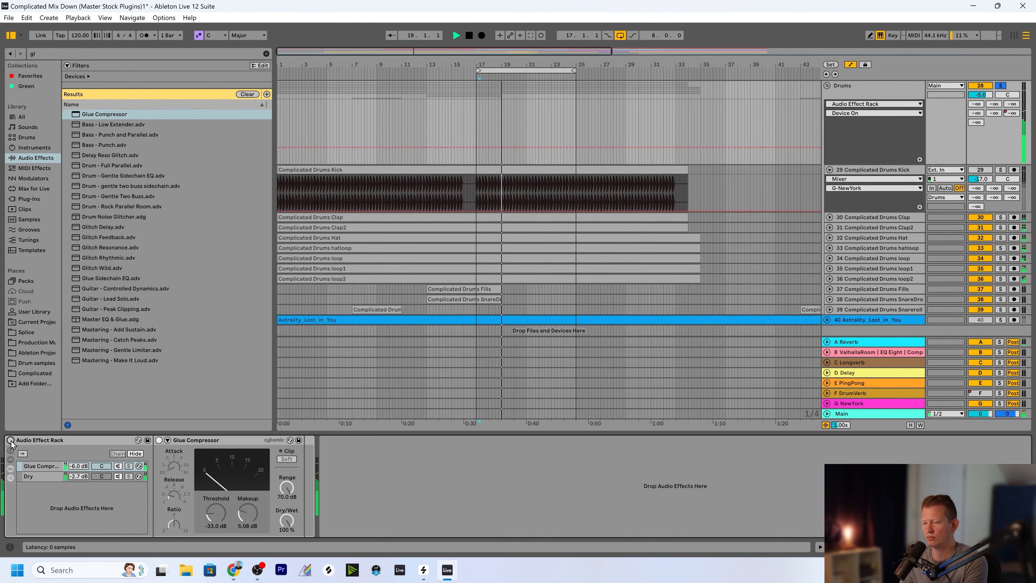
pyautogui.click(11, 440)
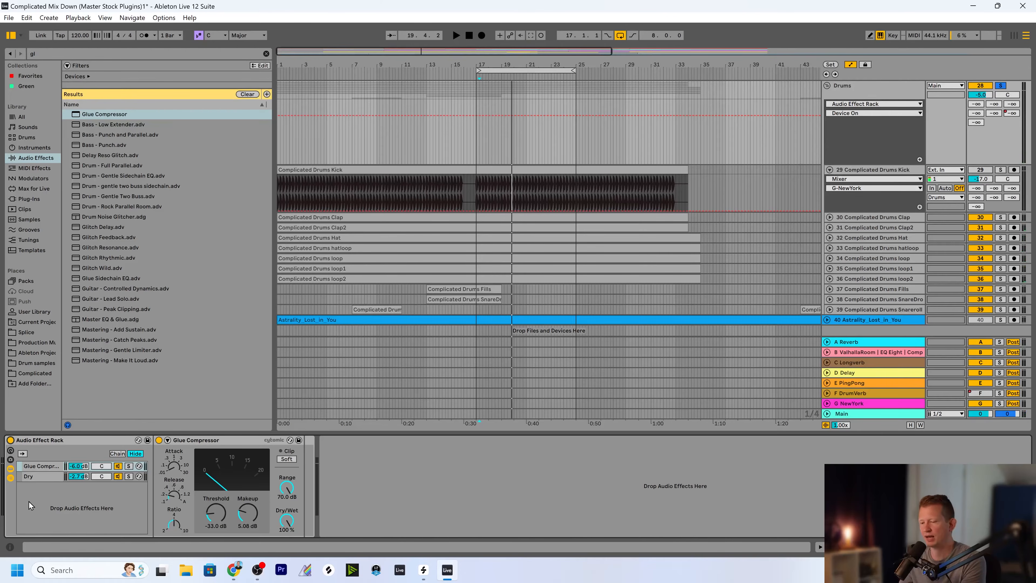
# Add EQ Eight after the Glue Compressor in its chain, with a 5.58 dB low boost at 100 Hz, a high boost and a slight mid dip
pyautogui.click(42, 469)
pyautogui.hotkey('ctrl', 'f')
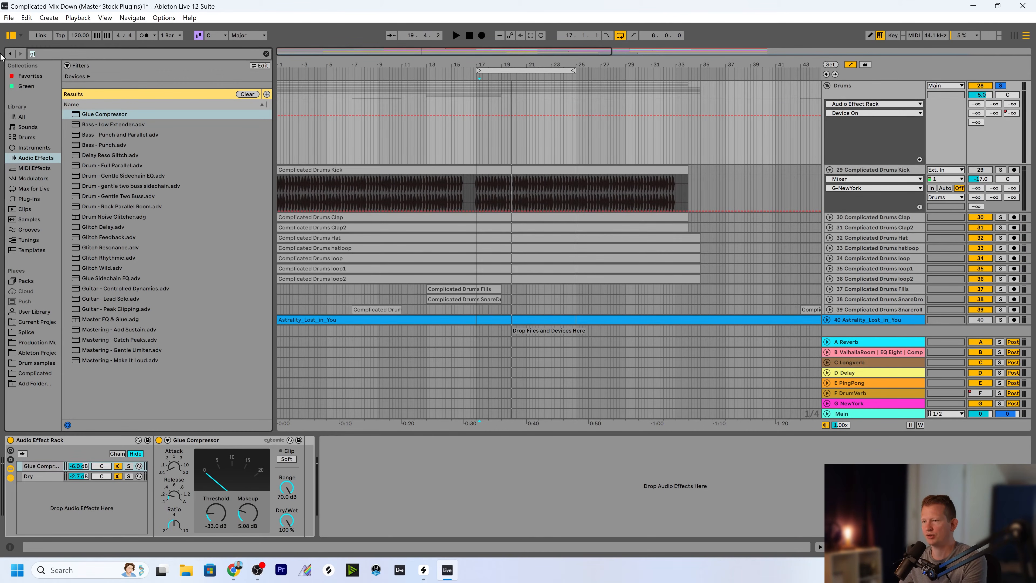
pyautogui.write('eq')
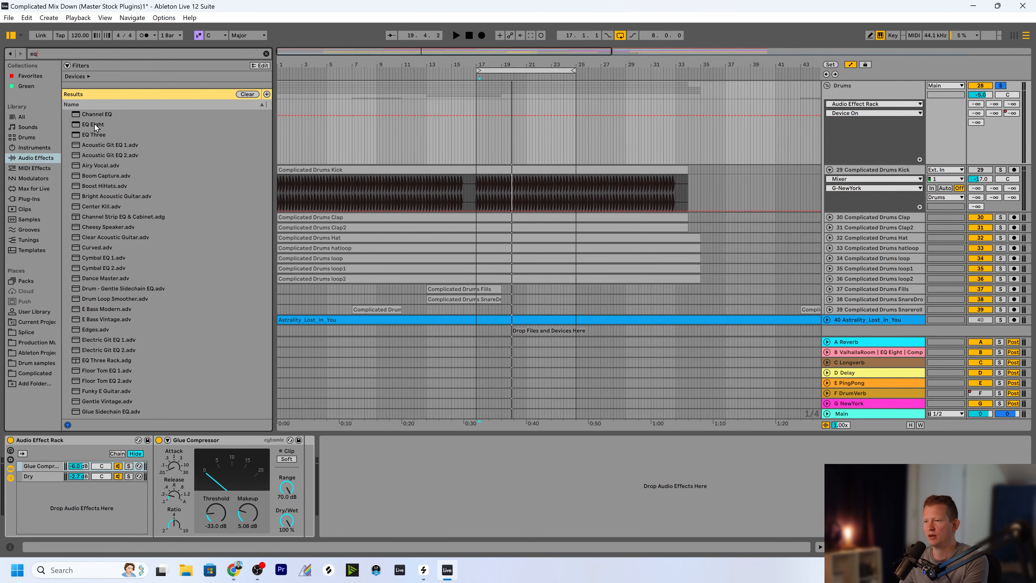
pyautogui.moveTo(94, 125)
pyautogui.mouseDown()
pyautogui.moveTo(298, 475)
pyautogui.moveTo(282, 498)
pyautogui.mouseUp()
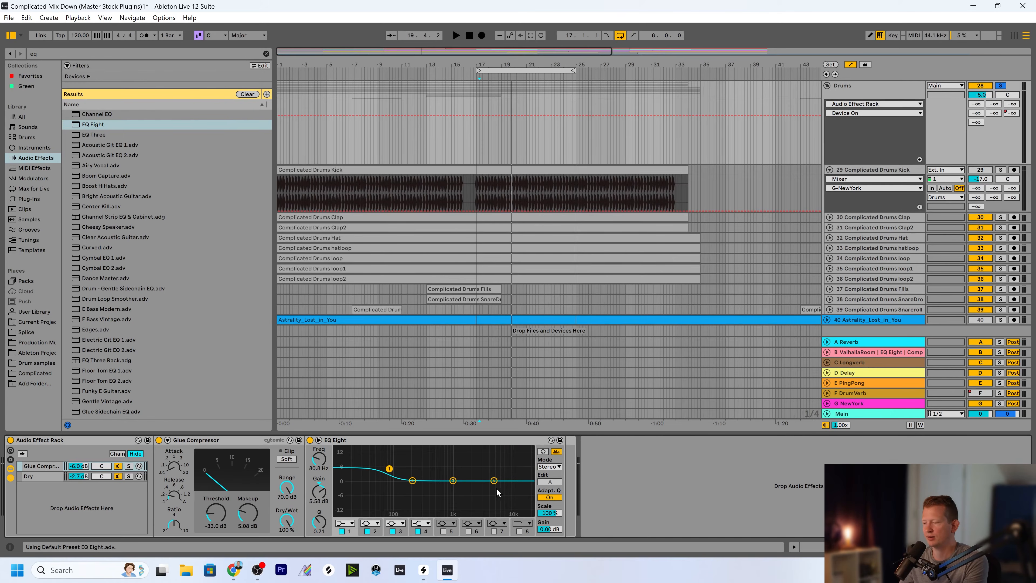
pyautogui.moveTo(493, 481); pyautogui.dragTo(395, 469)
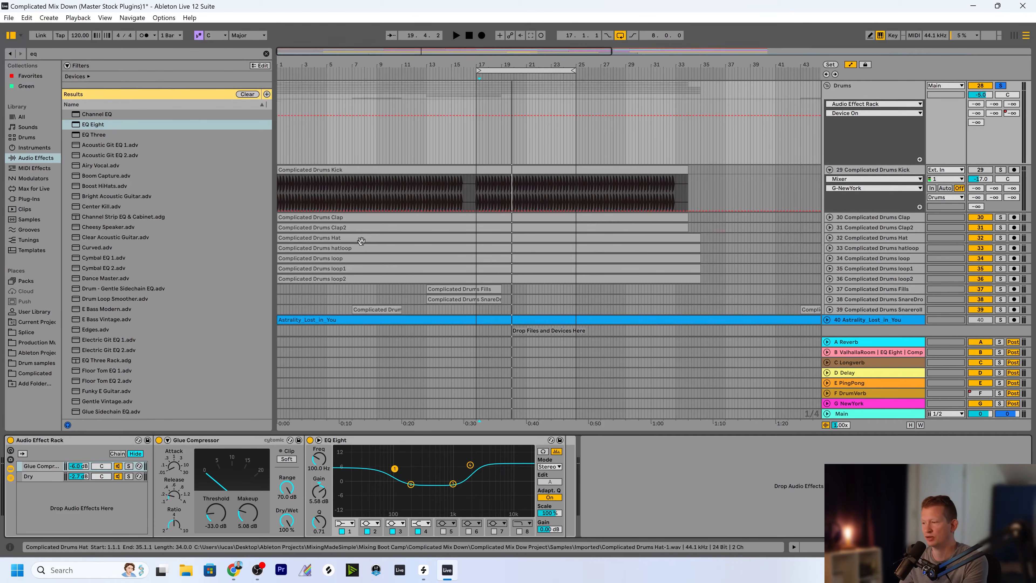
# Play the drums from bar 17 and compare the Audio Effect Rack bypassed and enabled
pyautogui.click(477, 153)
pyautogui.press('space')
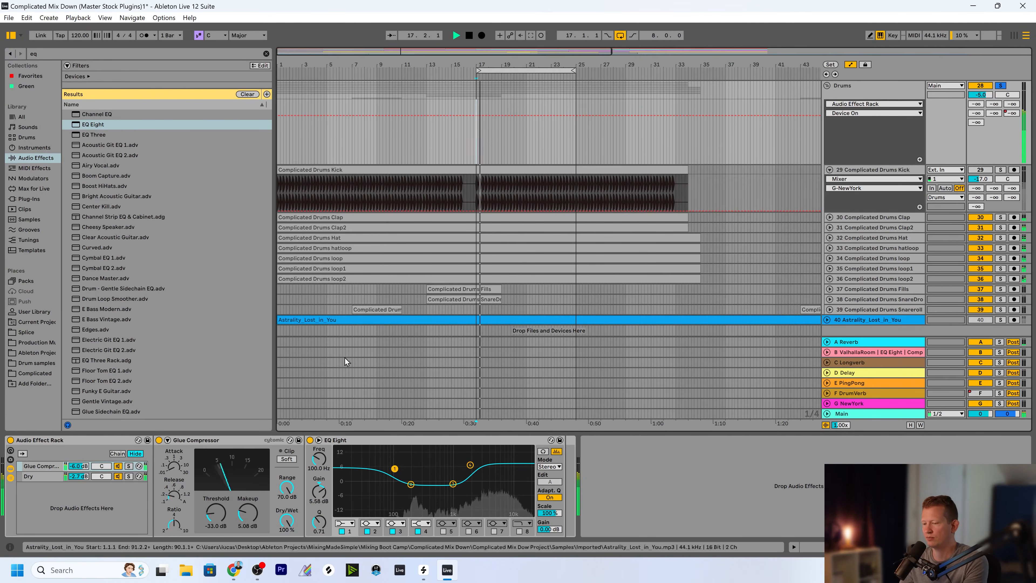
pyautogui.click(11, 440)
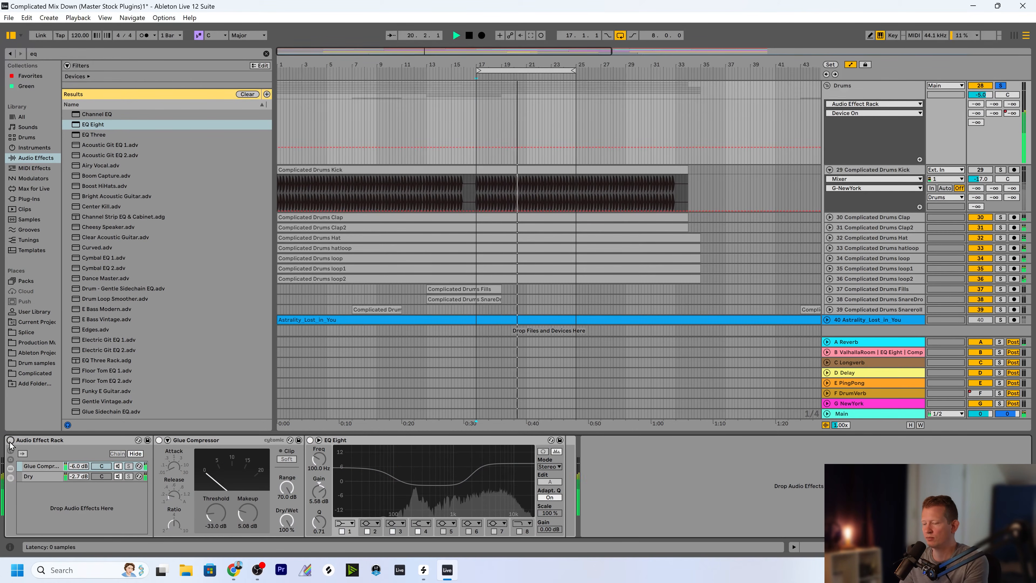
pyautogui.click(11, 440)
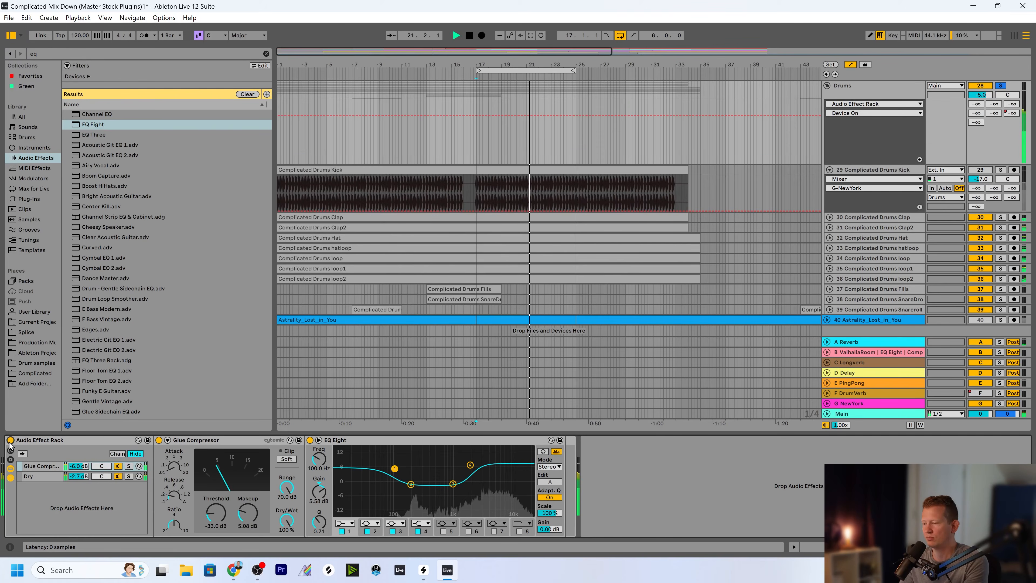
pyautogui.press('space')
# Reduce EQ Eight's high boost and turn its low boost into a low cut at 71.1 Hz
pyautogui.moveTo(469, 465); pyautogui.dragTo(455, 483)
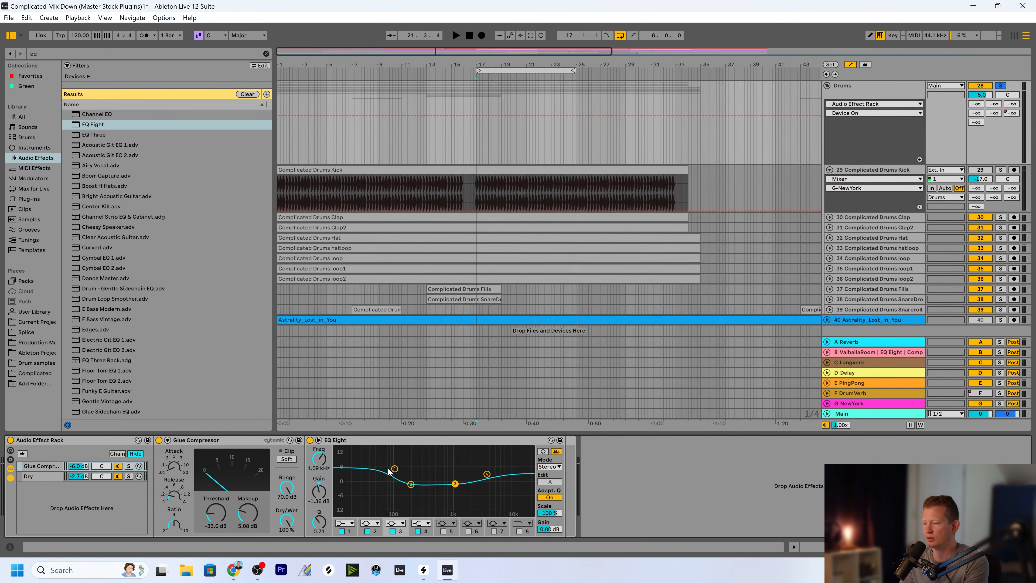
pyautogui.moveTo(388, 471); pyautogui.dragTo(392, 484)
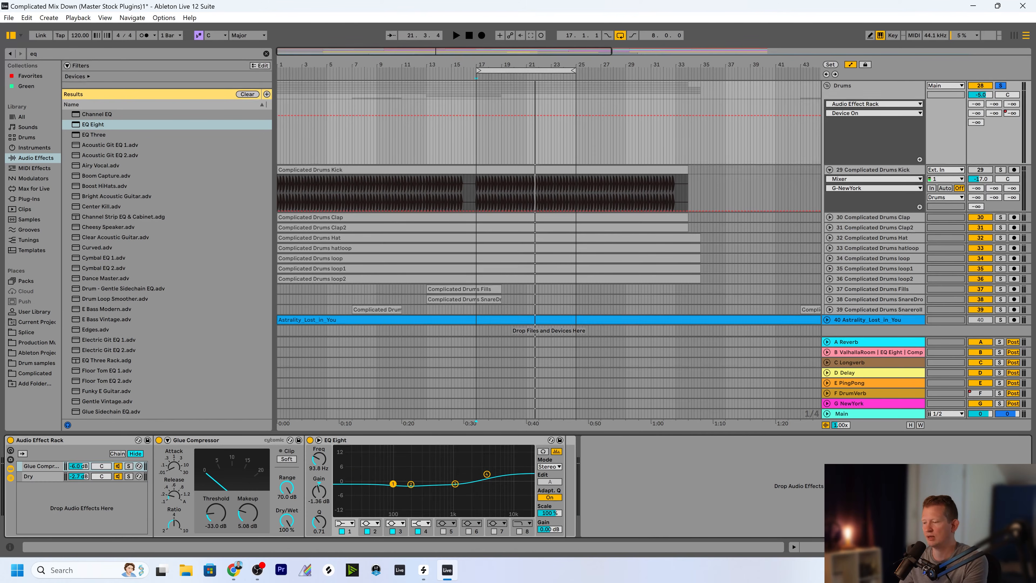
pyautogui.click(346, 523)
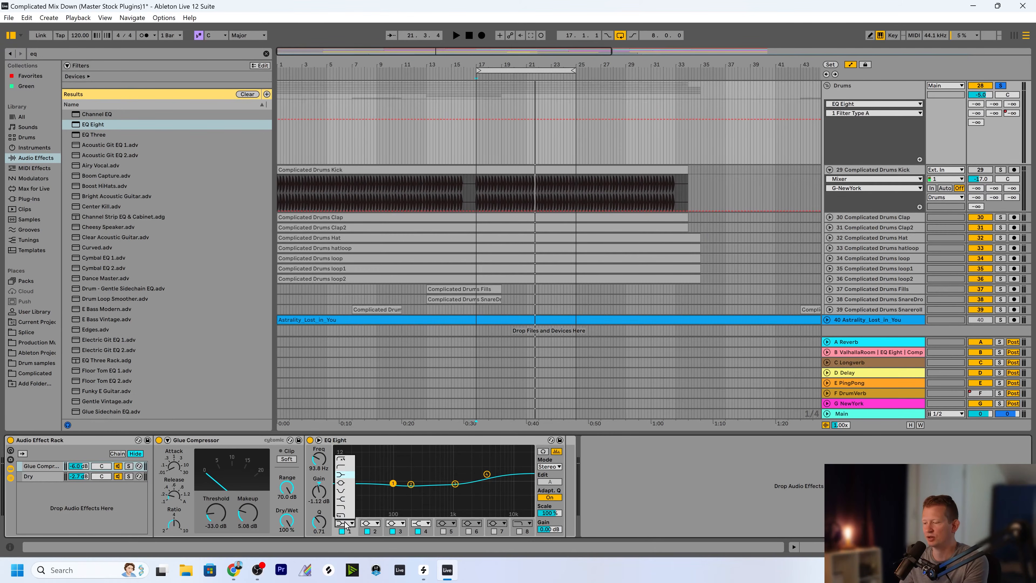
pyautogui.click(341, 467)
pyautogui.moveTo(388, 492); pyautogui.dragTo(381, 490)
# Play the loop and compare the new EQ setting against the bypassed rack
pyautogui.press('space')
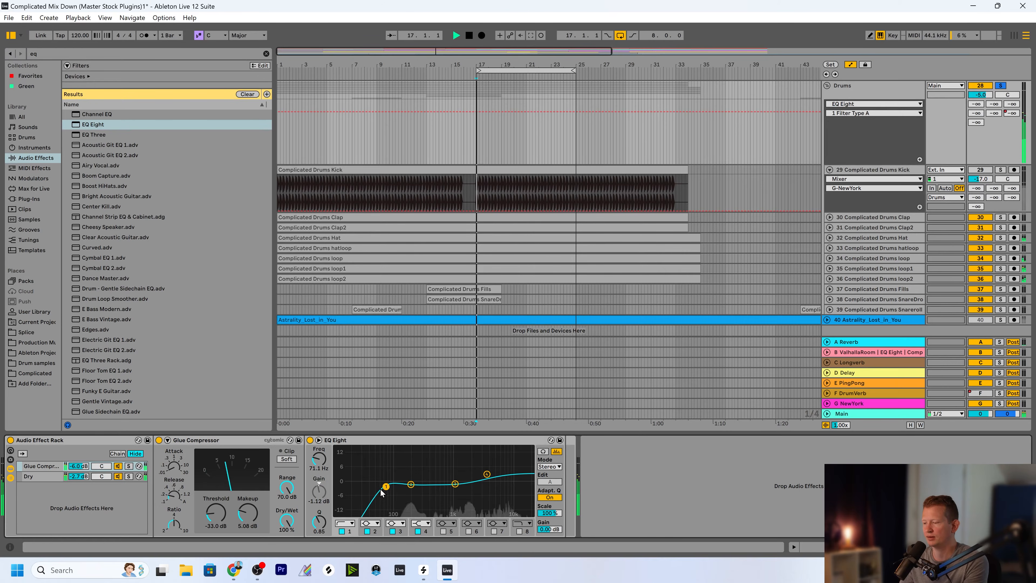
pyautogui.click(11, 440)
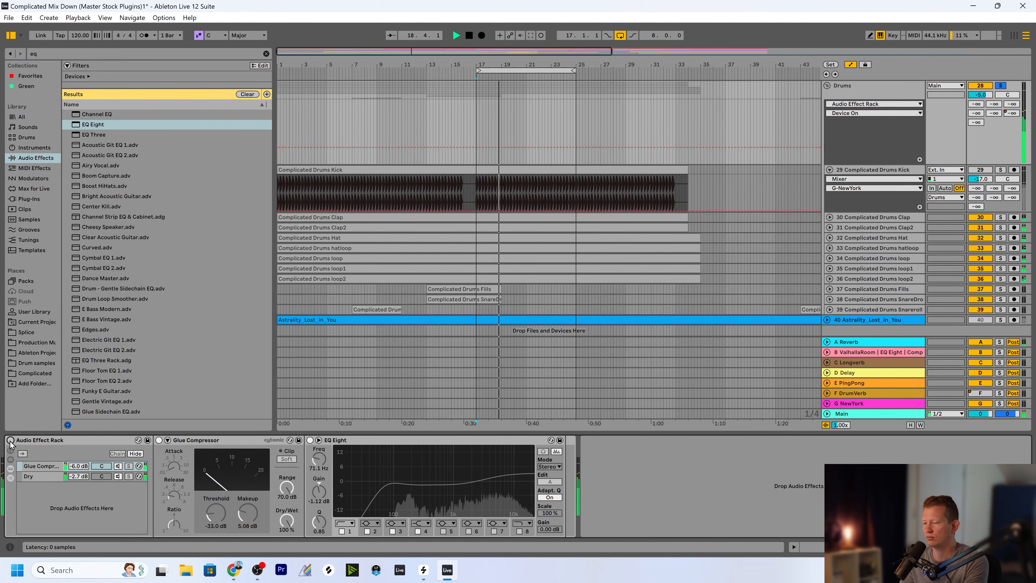
pyautogui.click(10, 441)
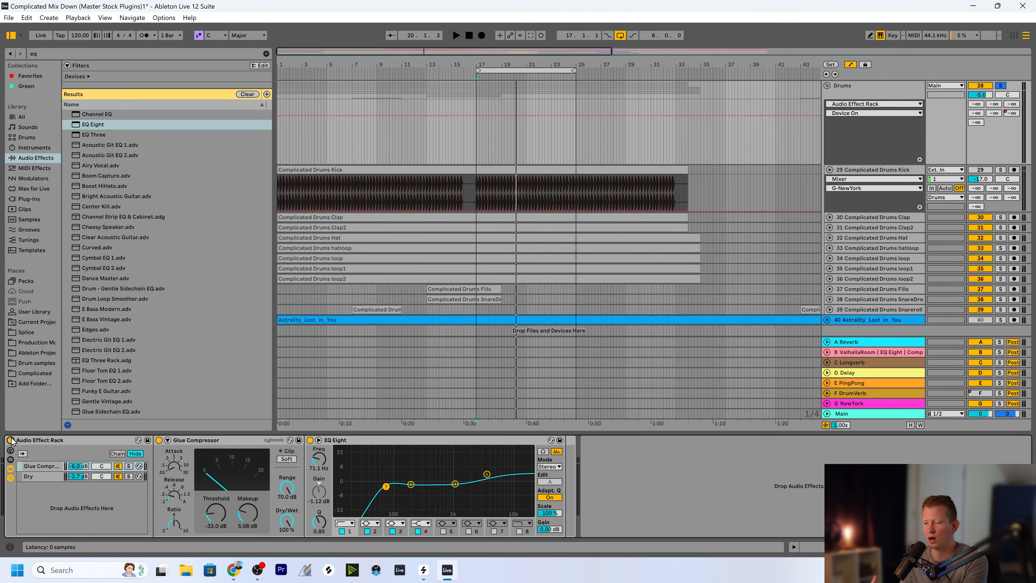
# Solo the Dry and Glue Compressor chains in turn during playback and raise the Glue Compressor chain volume to -4.6 dB
pyautogui.click(128, 476)
pyautogui.press('space')
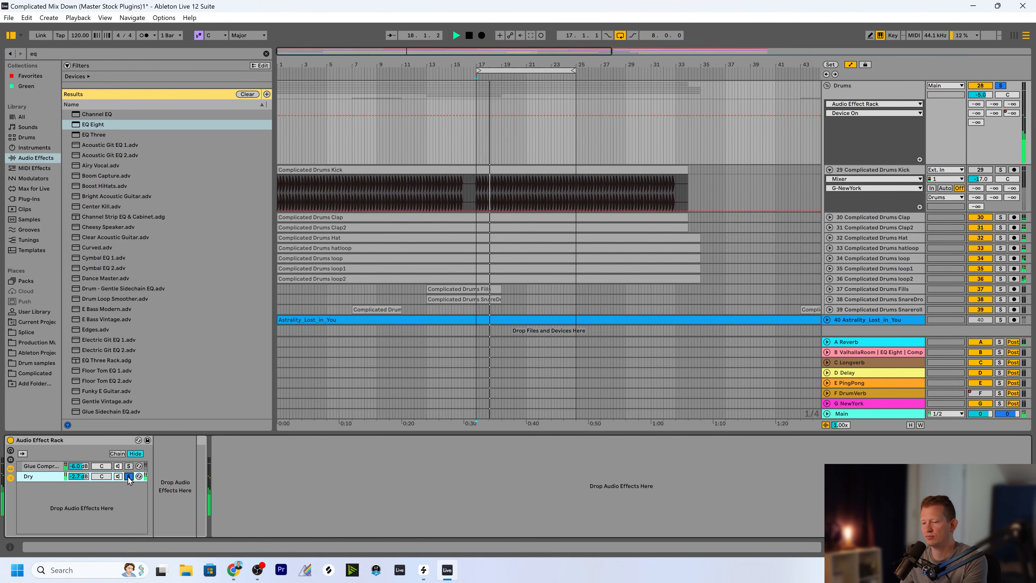
pyautogui.click(129, 466)
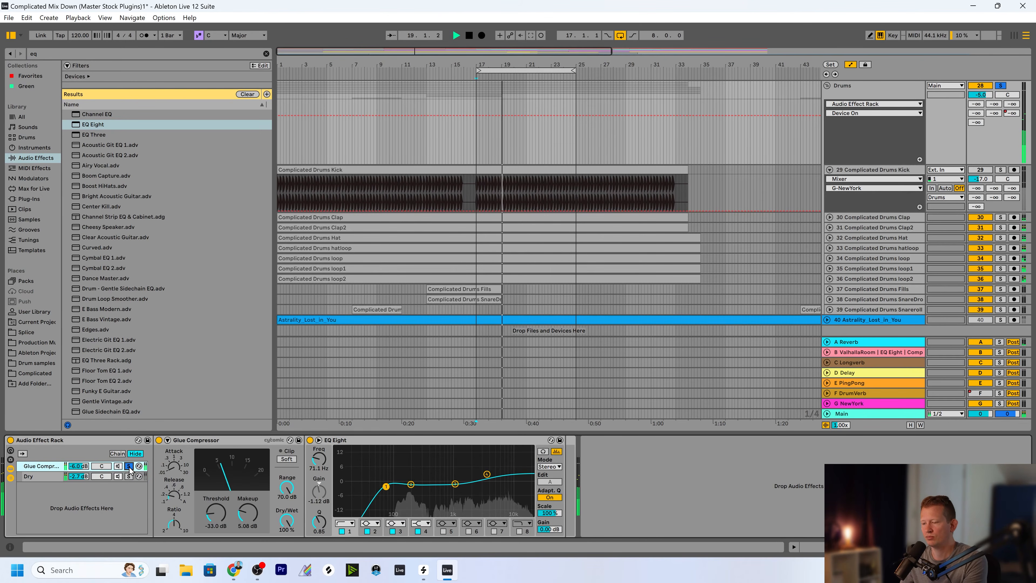
pyautogui.moveTo(76, 468); pyautogui.dragTo(76, 458)
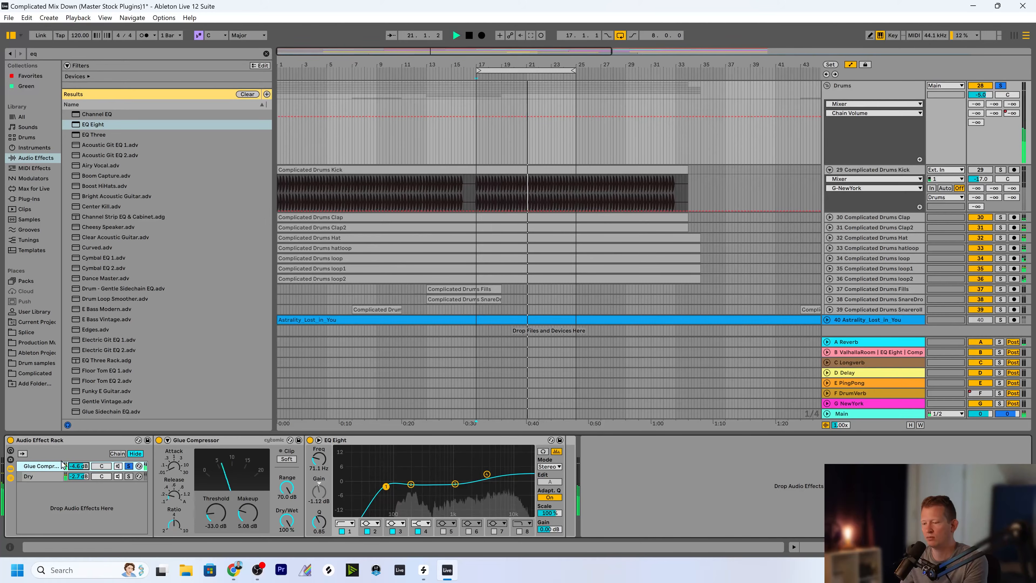
# Unsolo the Glue Compressor chain and compare the whole rack bypassed and enabled during playback
pyautogui.click(10, 440)
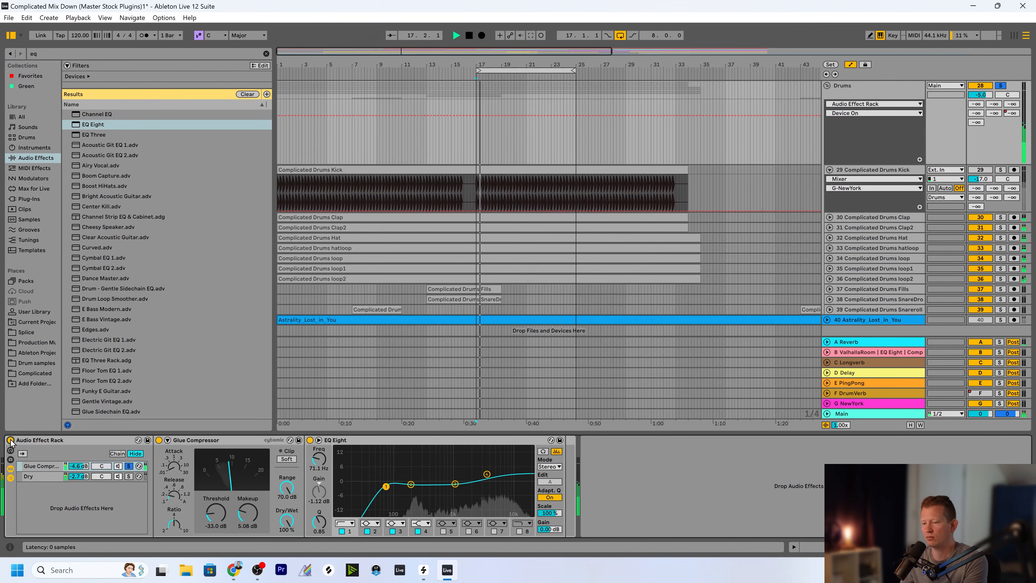
pyautogui.click(10, 440)
pyautogui.press('space')
pyautogui.click(10, 440)
pyautogui.click(128, 468)
pyautogui.press('space')
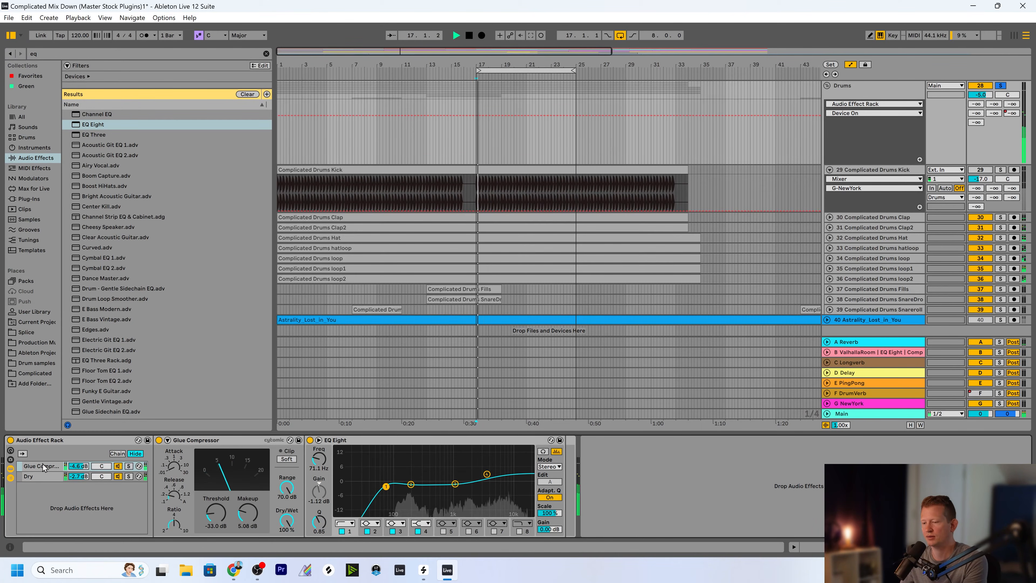
pyautogui.click(11, 439)
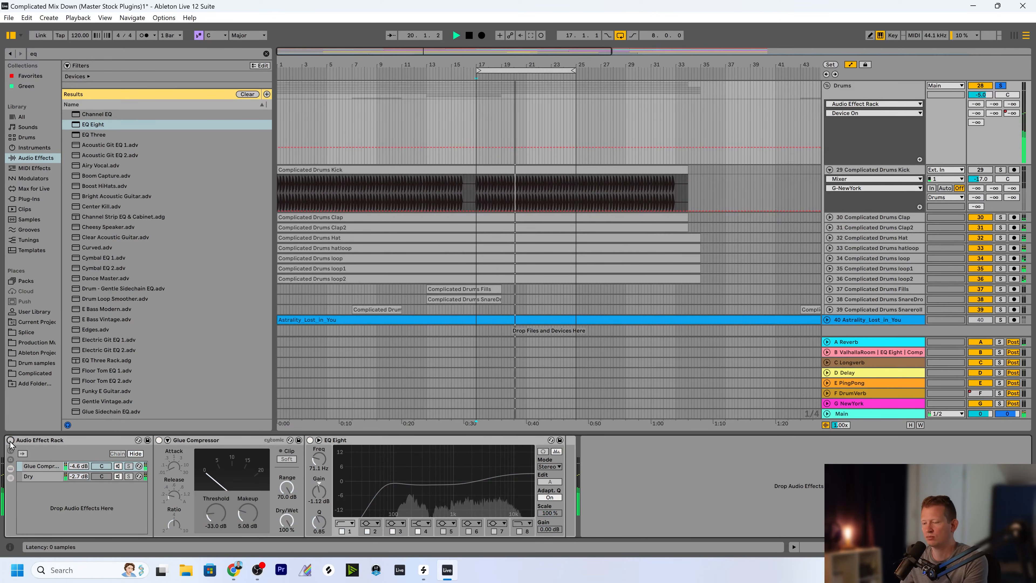
pyautogui.click(10, 440)
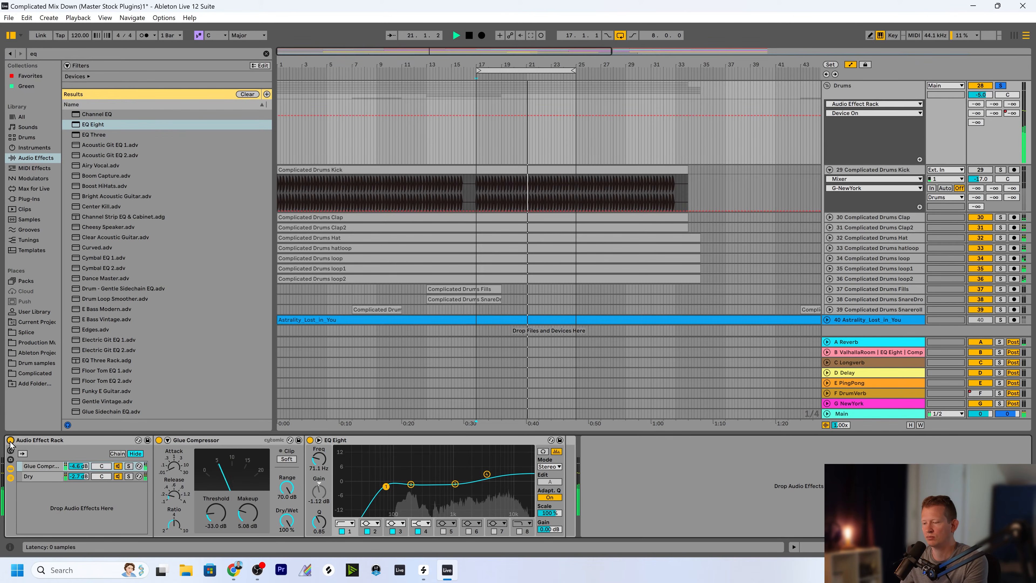
# Set EQ Eight's high boost to 4.35 kHz with 2.60 dB gain and review the Dry and Glue Compressor chains
pyautogui.moveTo(487, 474); pyautogui.dragTo(490, 475)
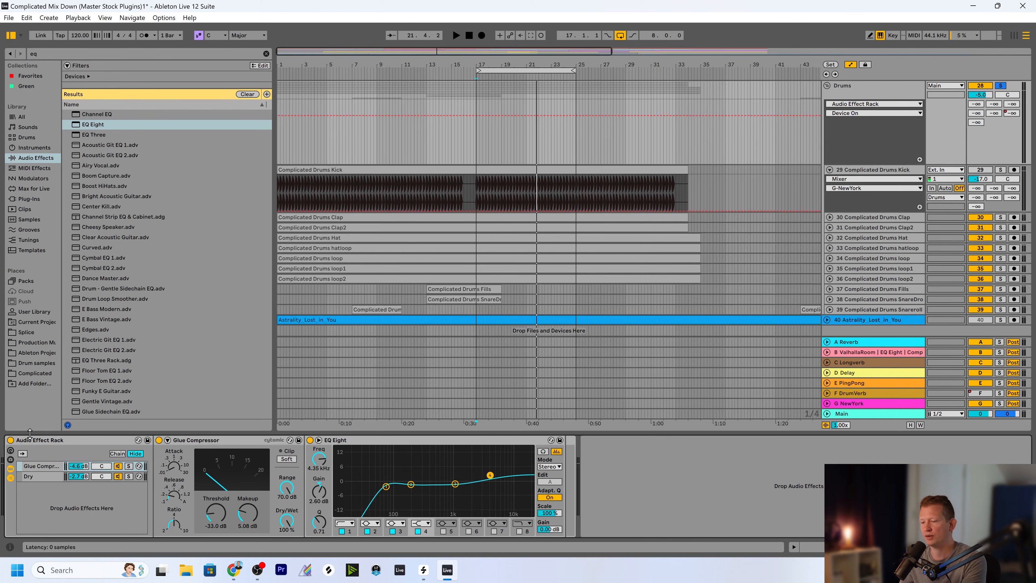
pyautogui.click(198, 440)
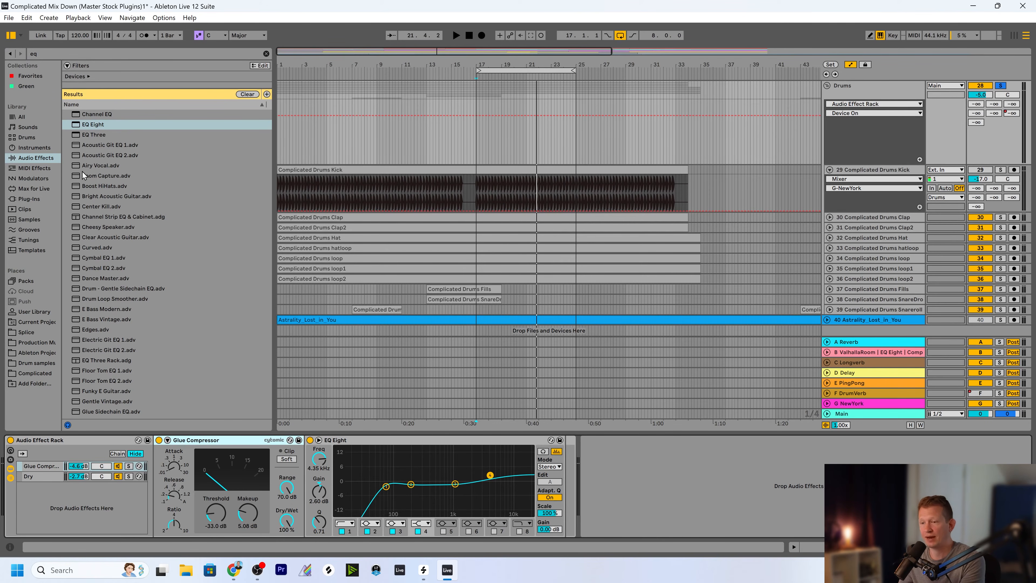
pyautogui.moveTo(47, 55); pyautogui.dragTo(13, 53)
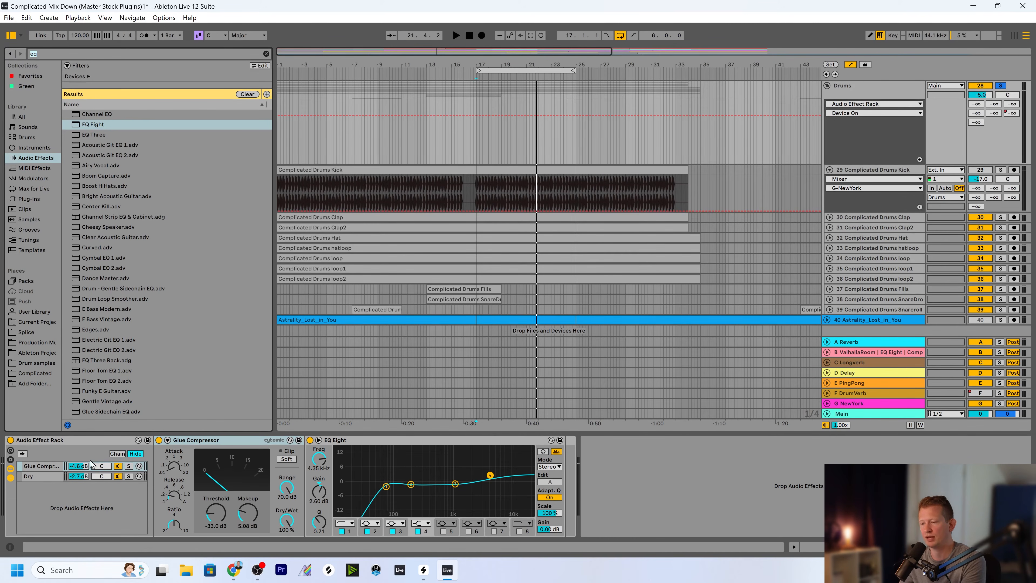
pyautogui.click(37, 475)
pyautogui.click(41, 467)
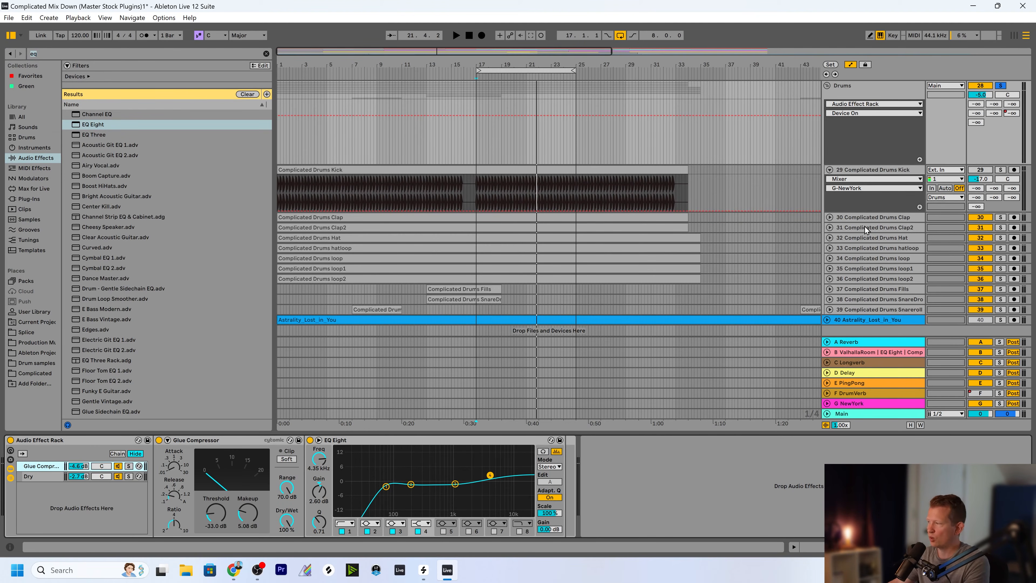
# Play the loop from bar 17 and compare the soloed kick track with the soloed Drums group
pyautogui.click(1001, 86)
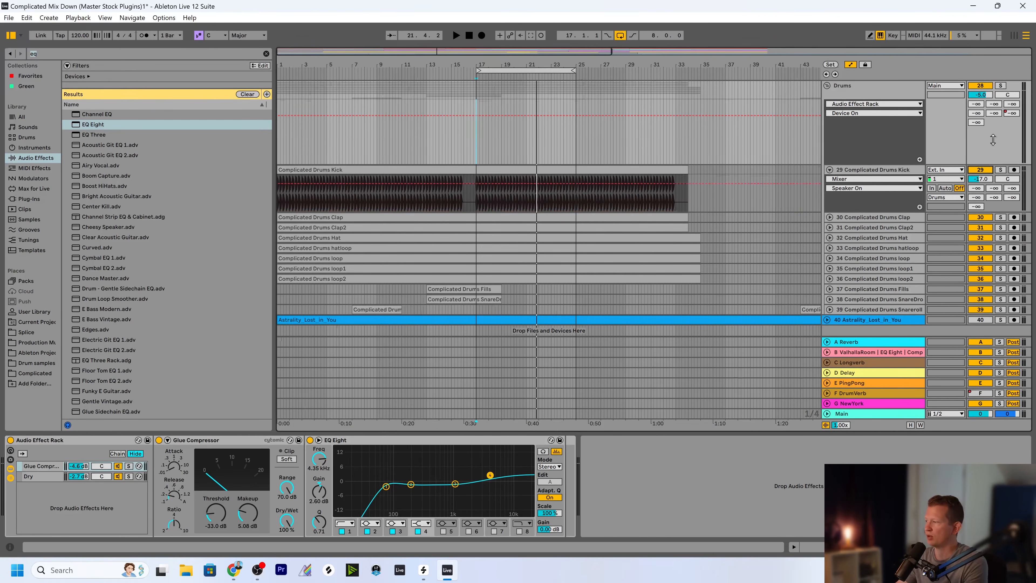
pyautogui.click(1001, 85)
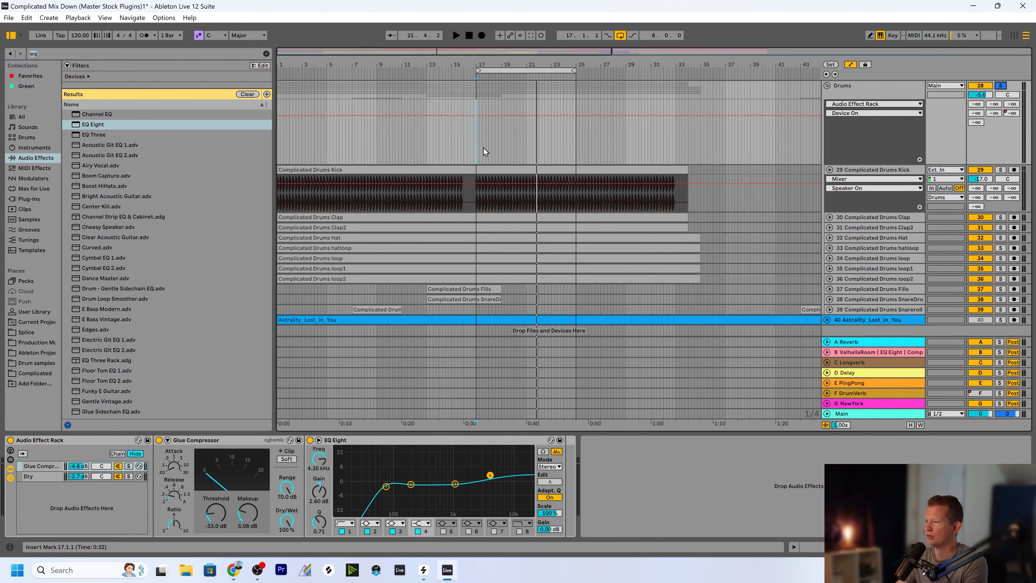
pyautogui.moveTo(480, 54); pyautogui.dragTo(478, 73)
pyautogui.press('space')
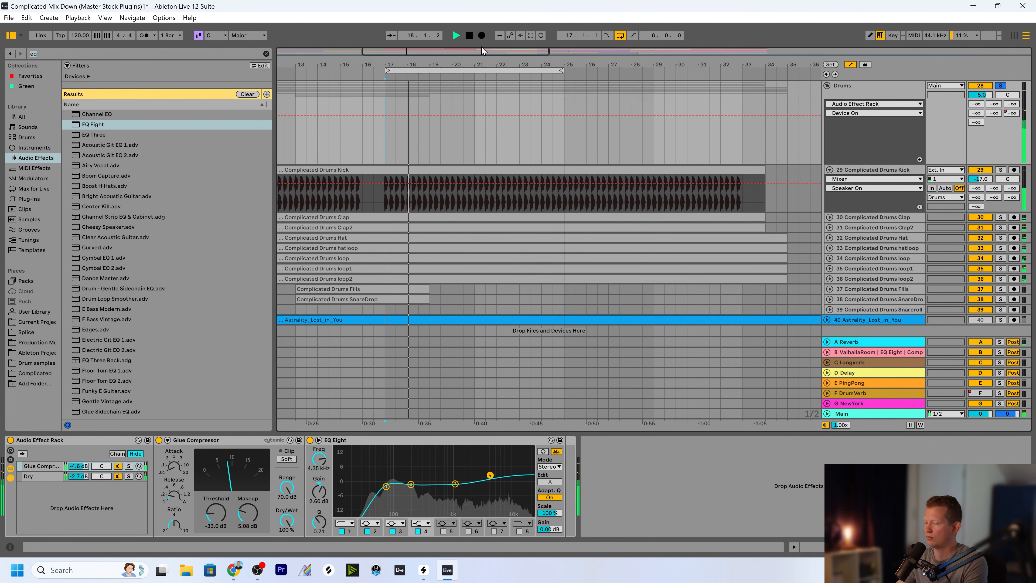
pyautogui.click(1001, 170)
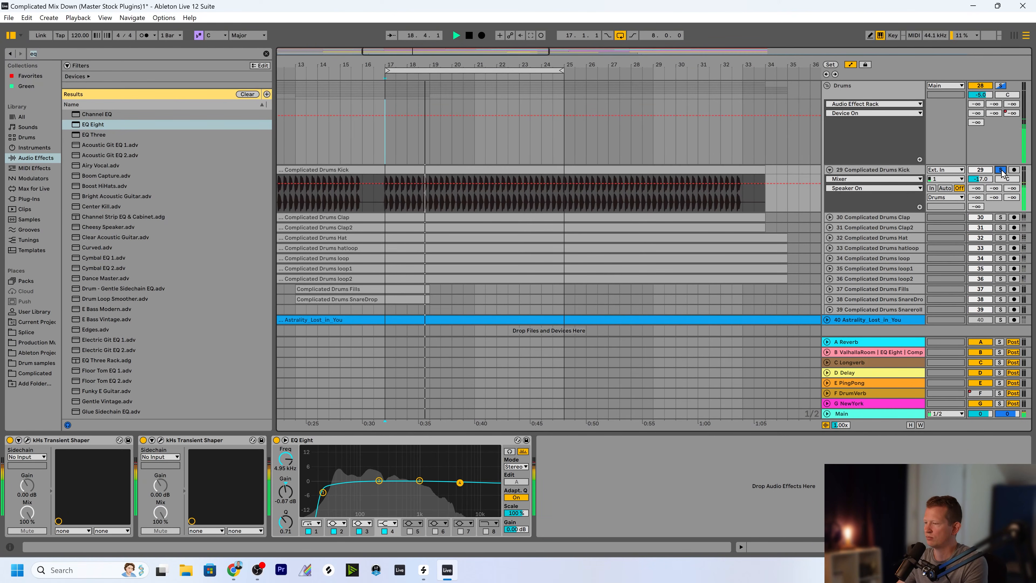
pyautogui.click(1000, 171)
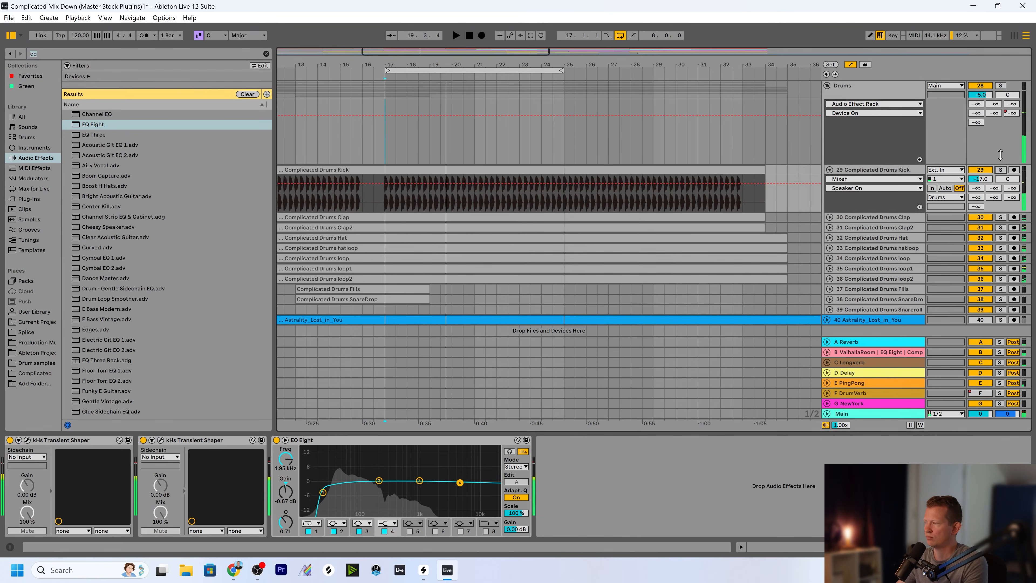
pyautogui.click(1000, 85)
pyautogui.press('space')
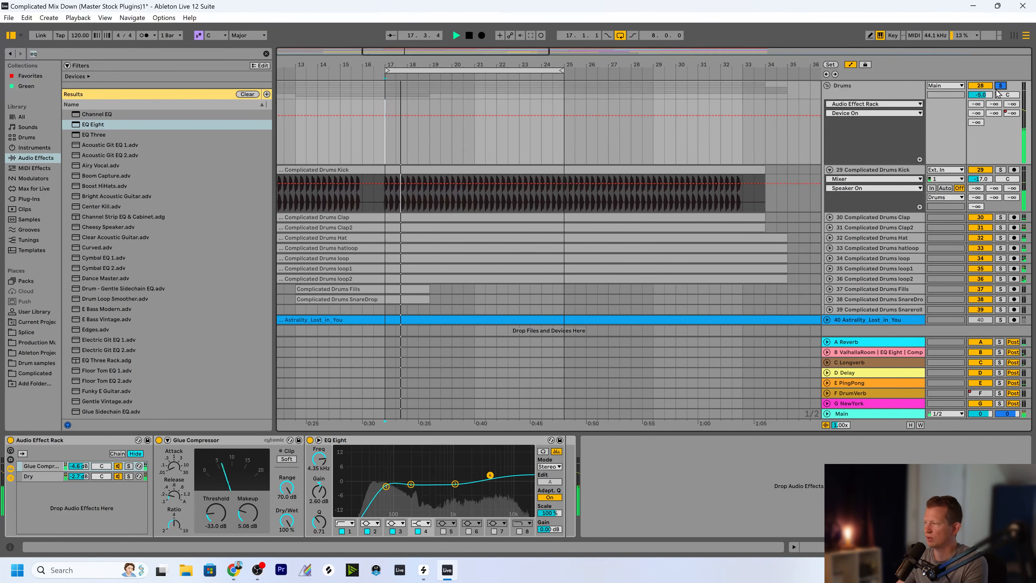
pyautogui.press('space')
# Solo the kick track and show the Glue Compressor on the NewYork return track
pyautogui.click(854, 171)
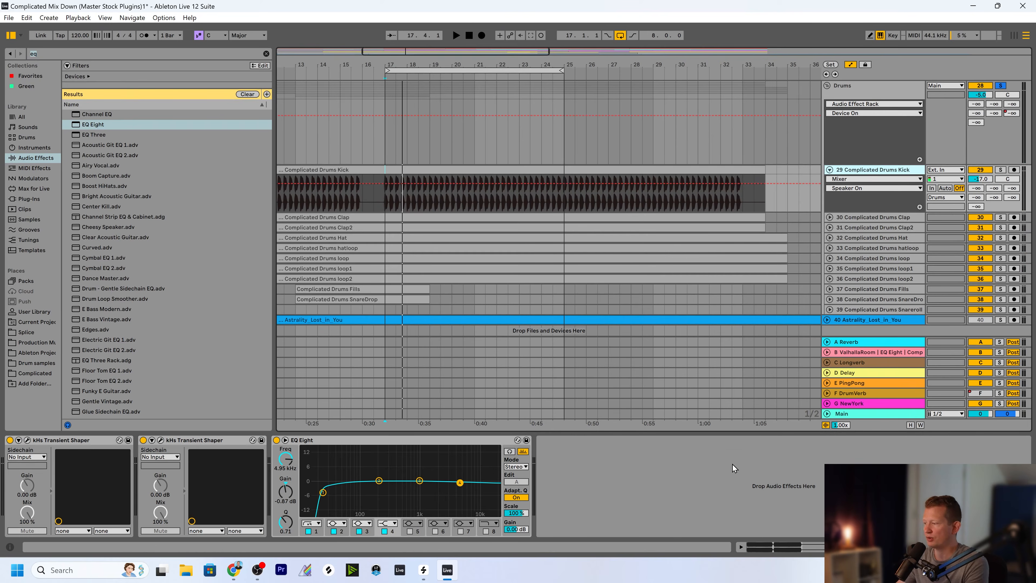
pyautogui.click(850, 403)
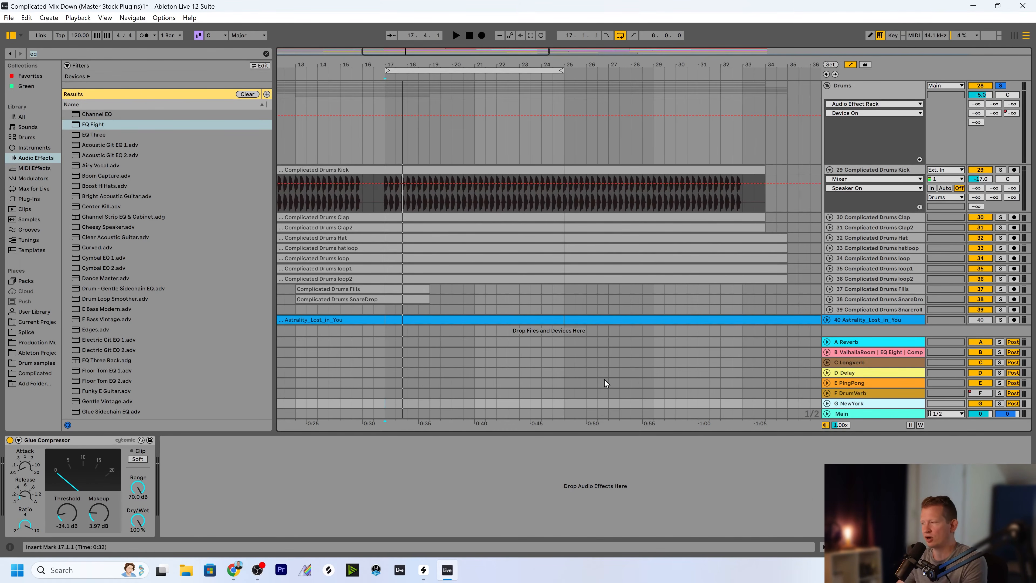
pyautogui.click(1000, 169)
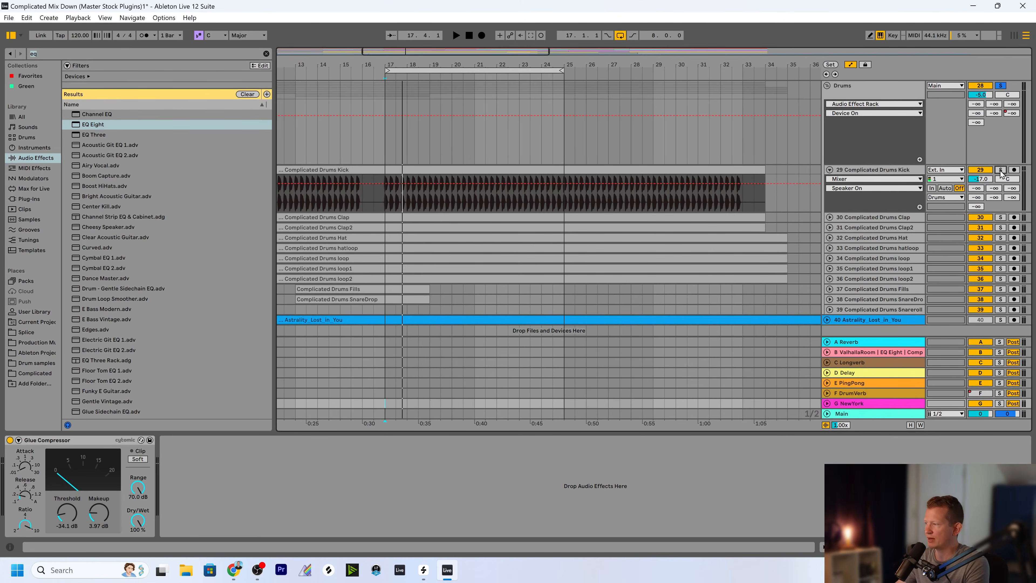
pyautogui.click(976, 207)
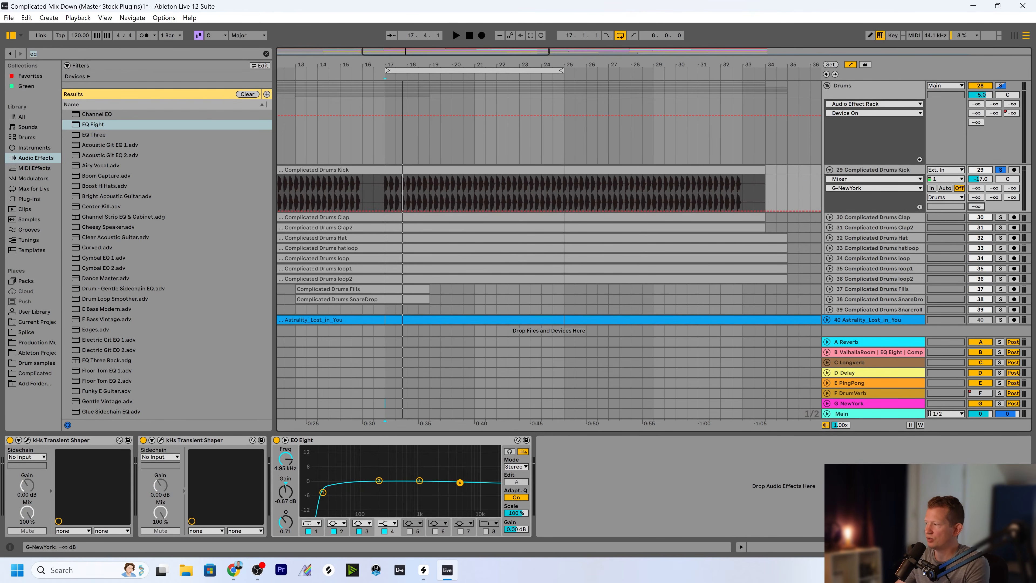
pyautogui.click(857, 405)
pyautogui.click(982, 208)
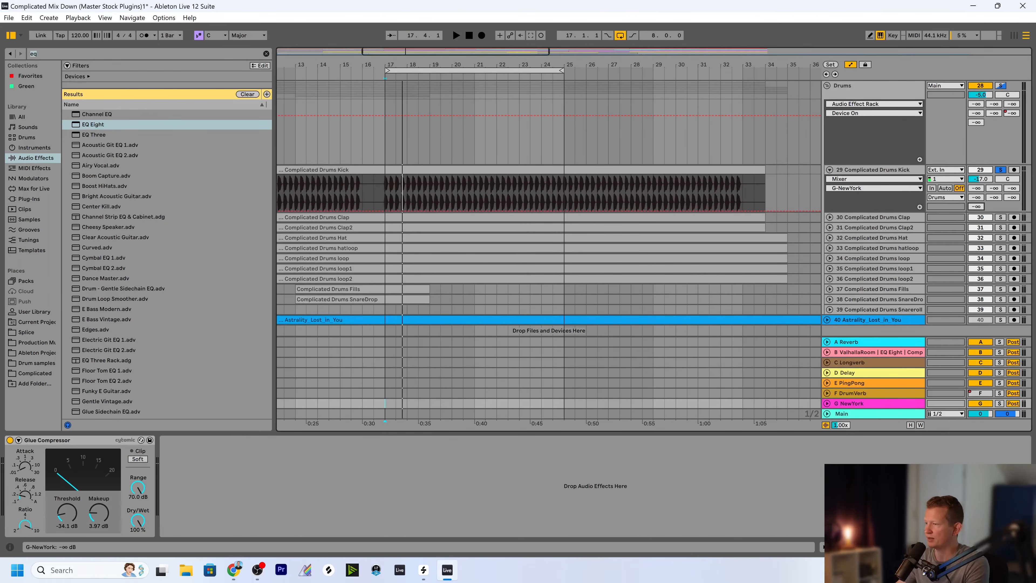
# Raise the kick's G-NewYork send to 0 dB and set the return's Glue Compressor makeup to 3.65 dB
pyautogui.press('space')
pyautogui.moveTo(975, 207); pyautogui.dragTo(976, 163)
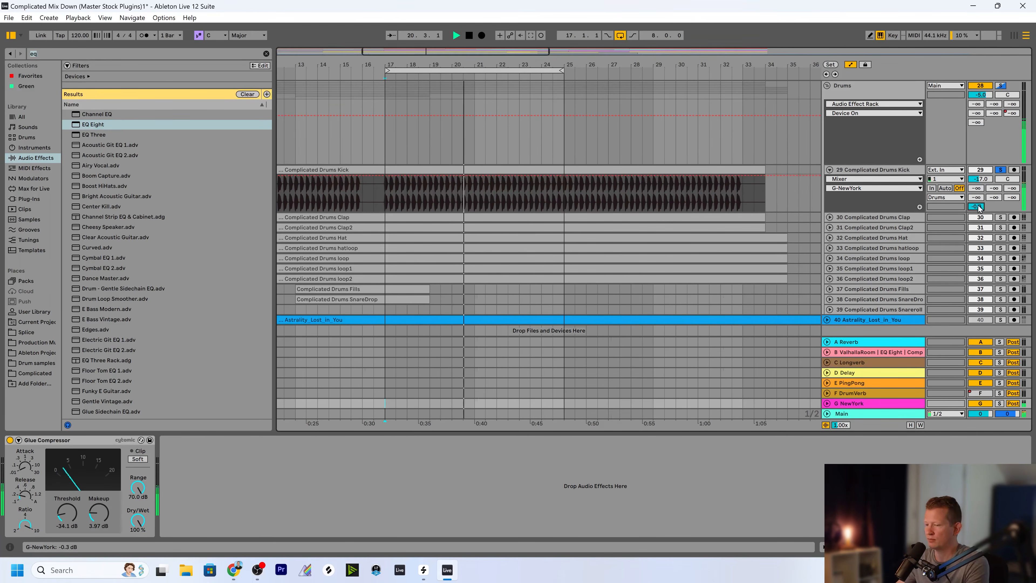
pyautogui.moveTo(99, 511); pyautogui.dragTo(99, 515)
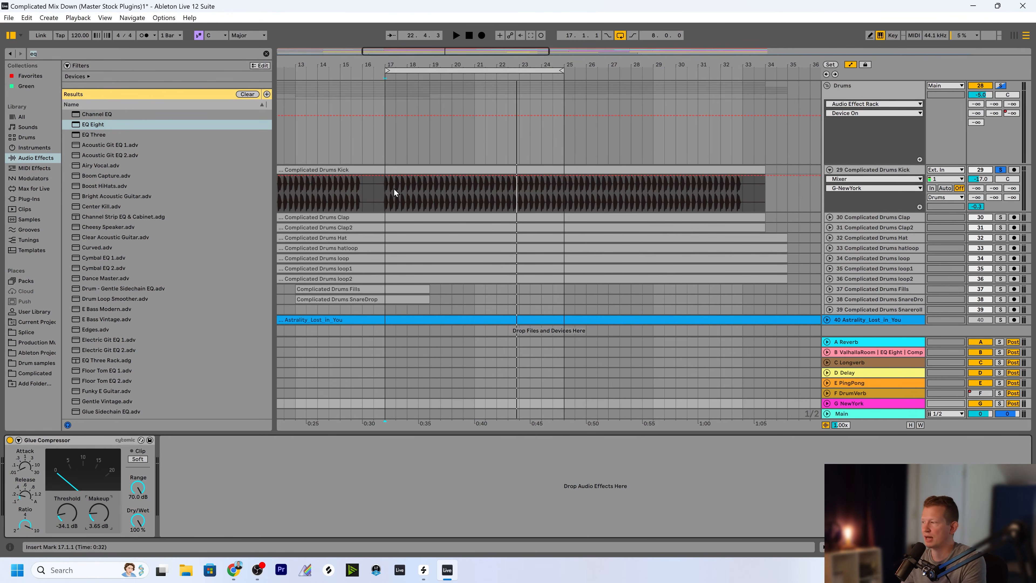
pyautogui.click(976, 207)
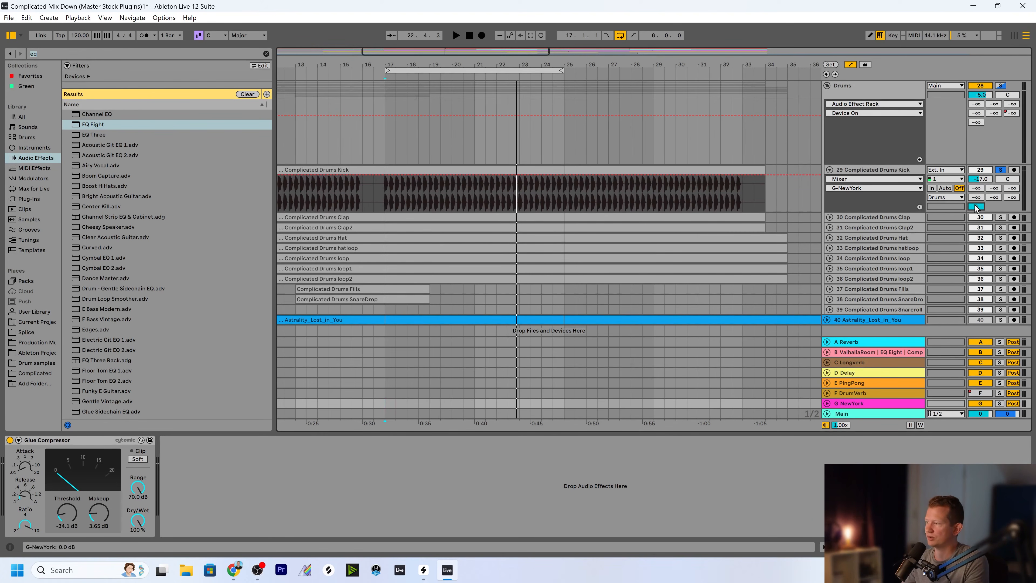
pyautogui.click(383, 205)
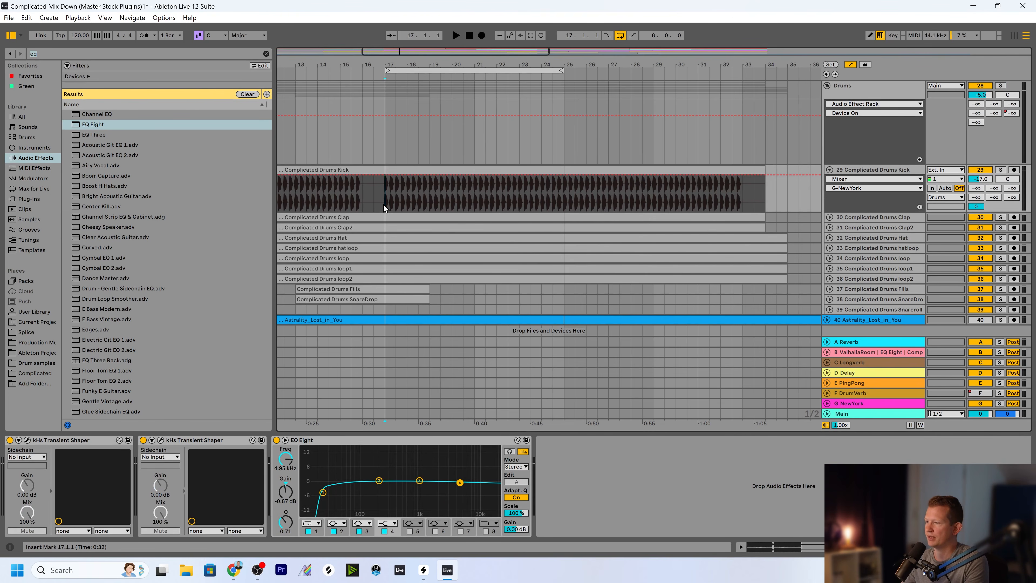
# Play the loop, raise the kick's track volume to -16.3 dB and solo the Drums group to check the kick's G-NewYork send
pyautogui.press('space')
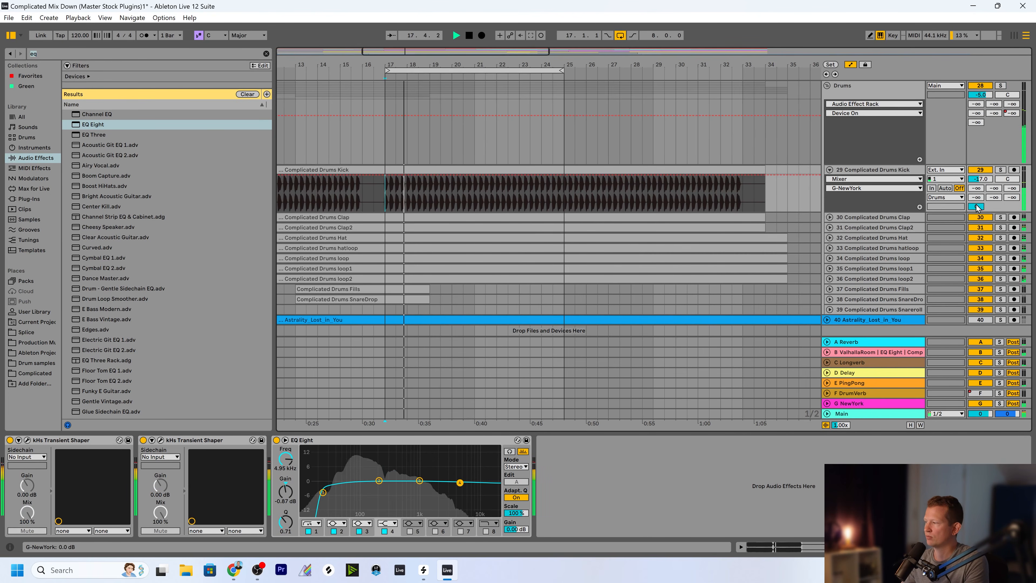
pyautogui.moveTo(977, 207); pyautogui.dragTo(979, 176)
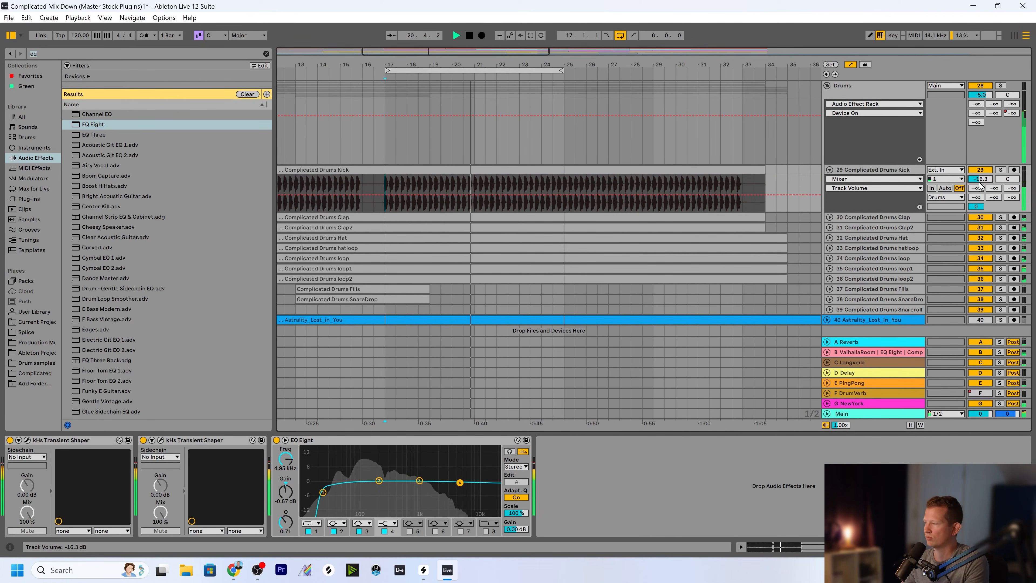
pyautogui.click(1000, 86)
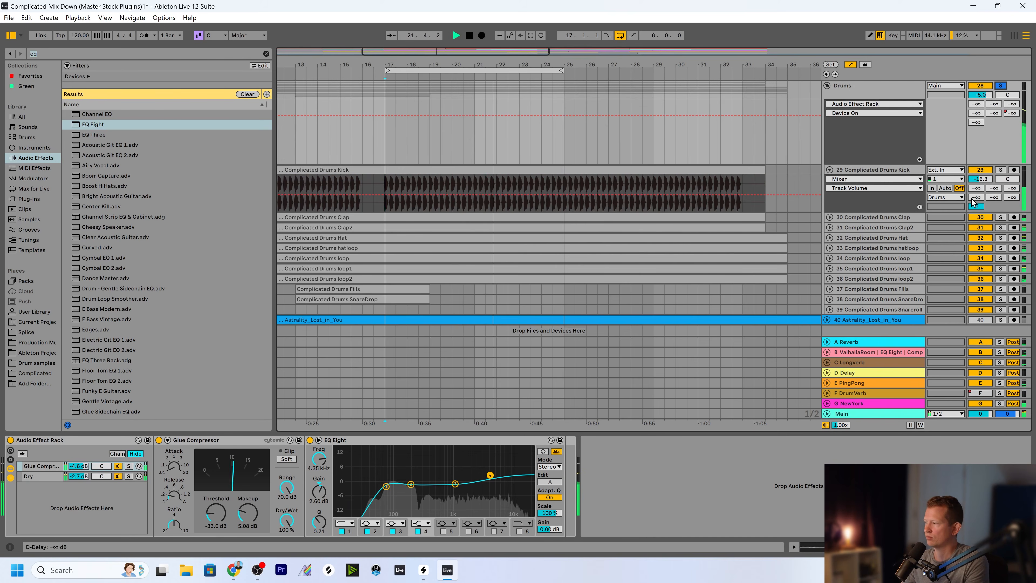
pyautogui.moveTo(976, 207); pyautogui.dragTo(975, 208)
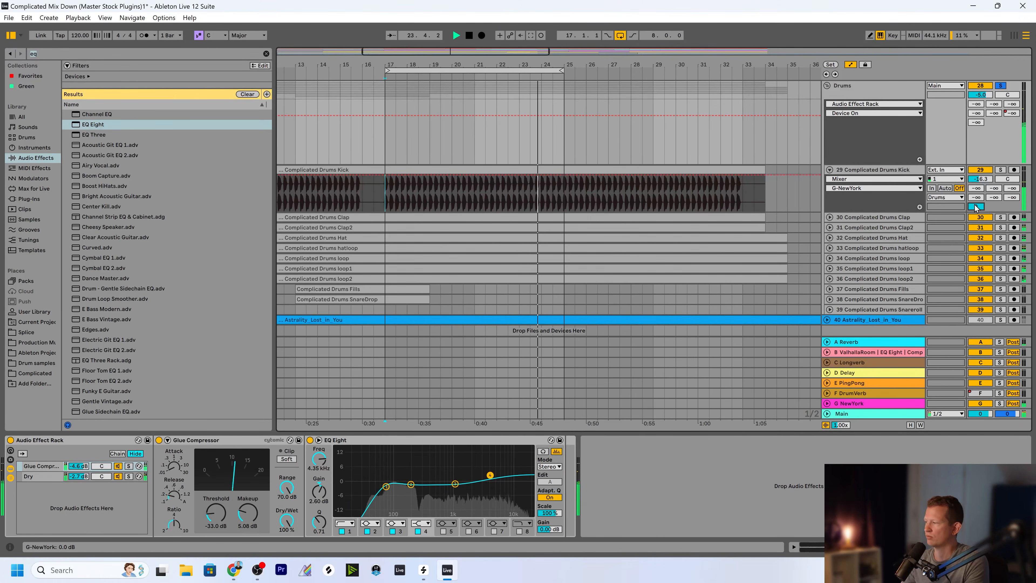
# Set the makeup of the NewYork return's Glue Compressor to 4.13 dB
pyautogui.click(884, 169)
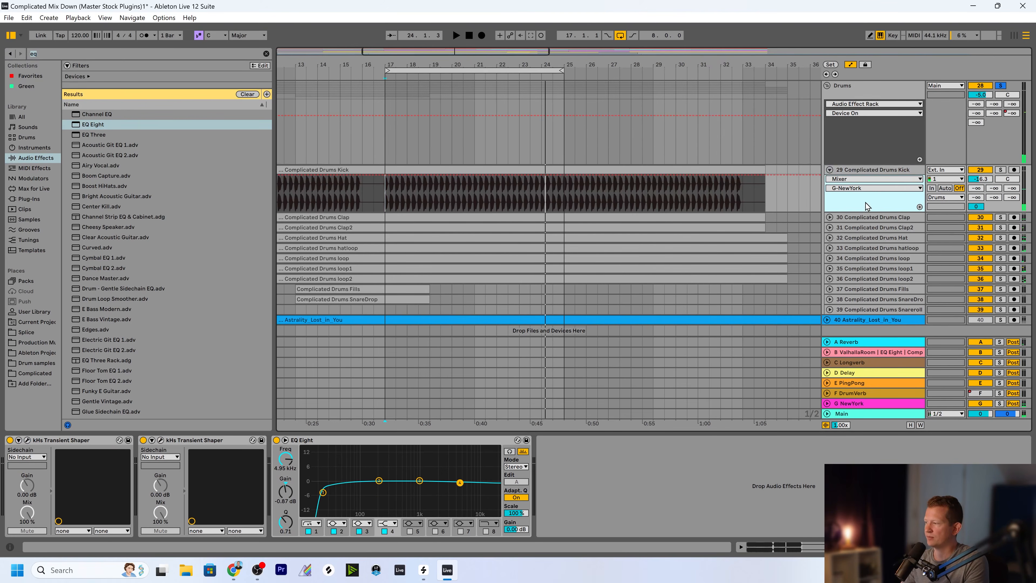
pyautogui.click(840, 404)
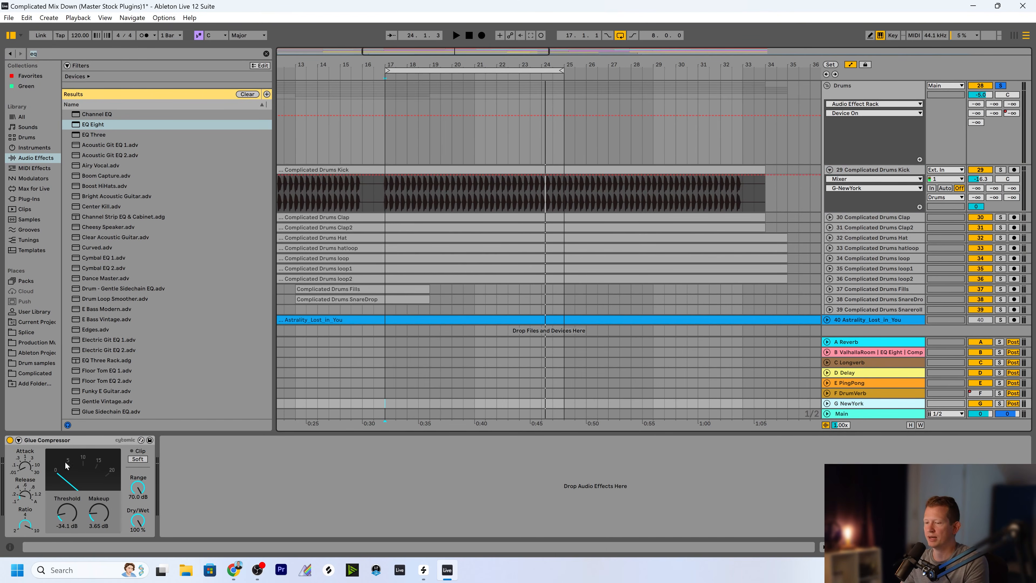
pyautogui.click(98, 512)
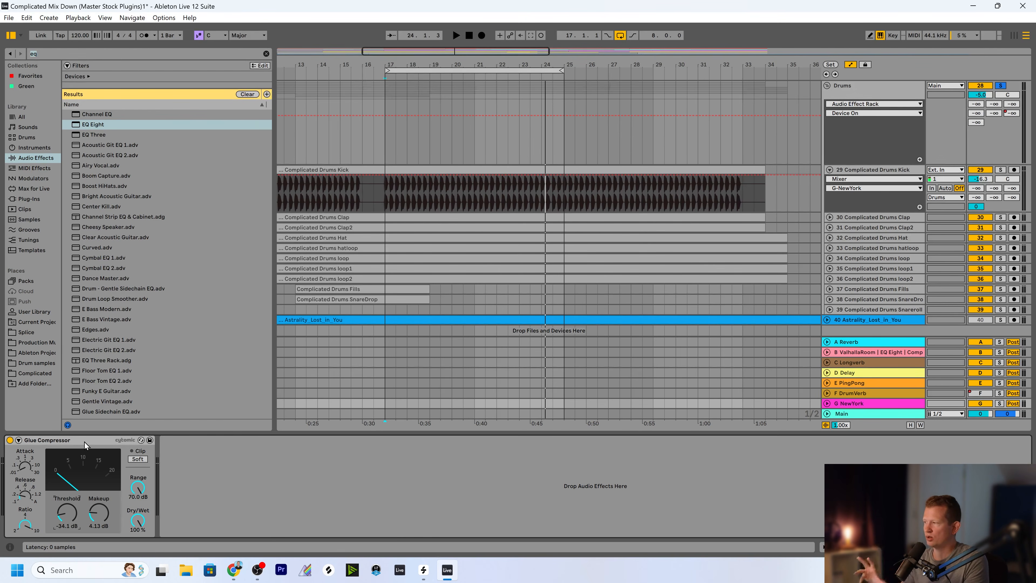
# Show the kick track's device chain and fold the Complicated Drums Kick track
pyautogui.click(862, 169)
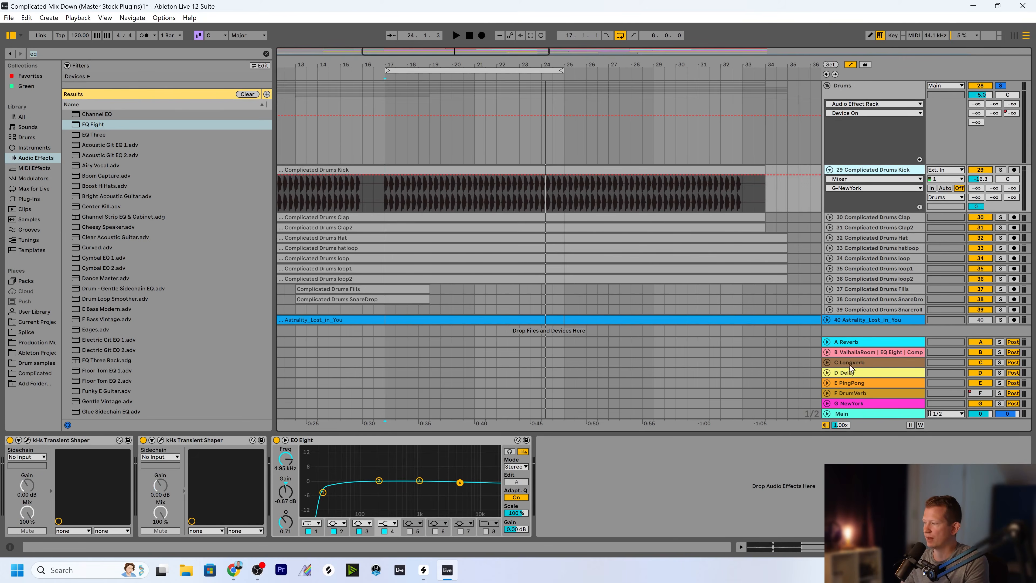
pyautogui.click(867, 412)
pyautogui.click(854, 168)
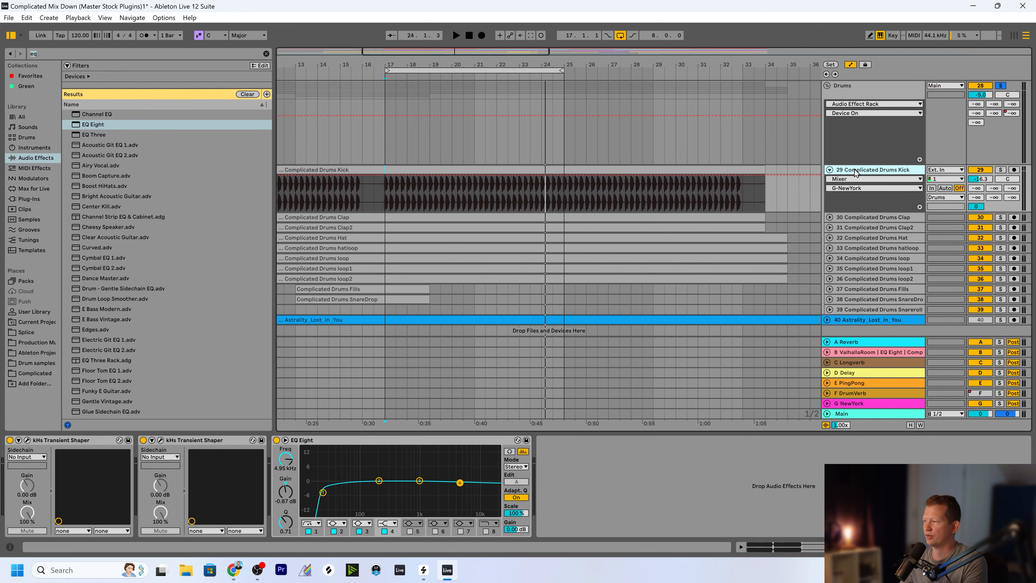
pyautogui.click(830, 170)
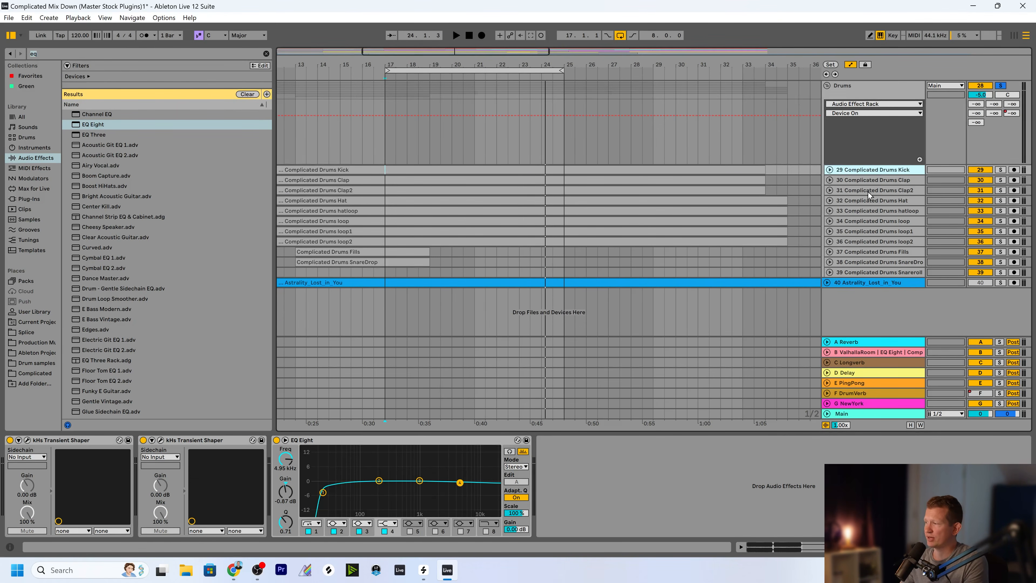
# Show the Drums group's Audio Effect Rack and fold the Drums group
pyautogui.click(856, 95)
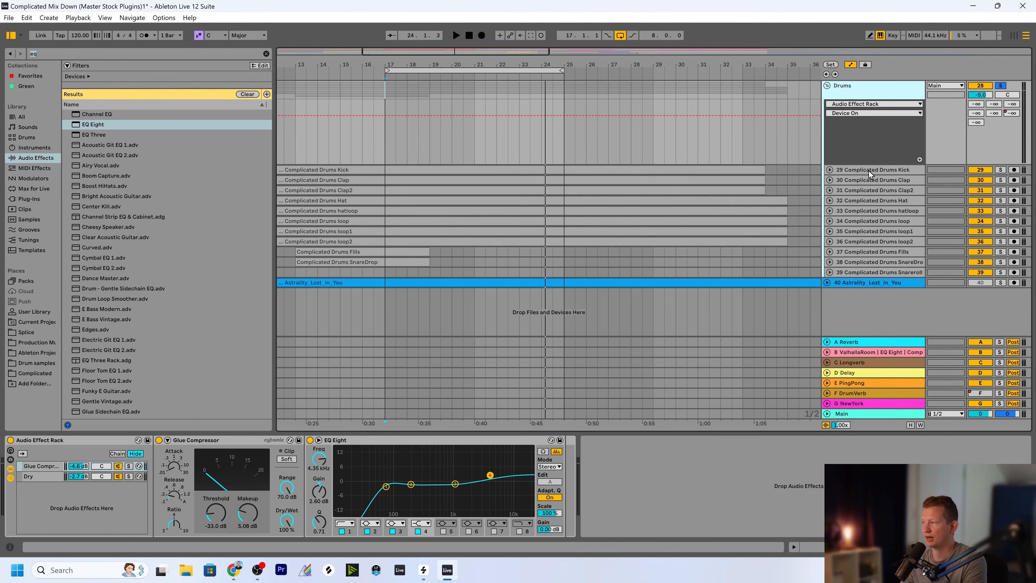
pyautogui.scroll(2, 417, 280)
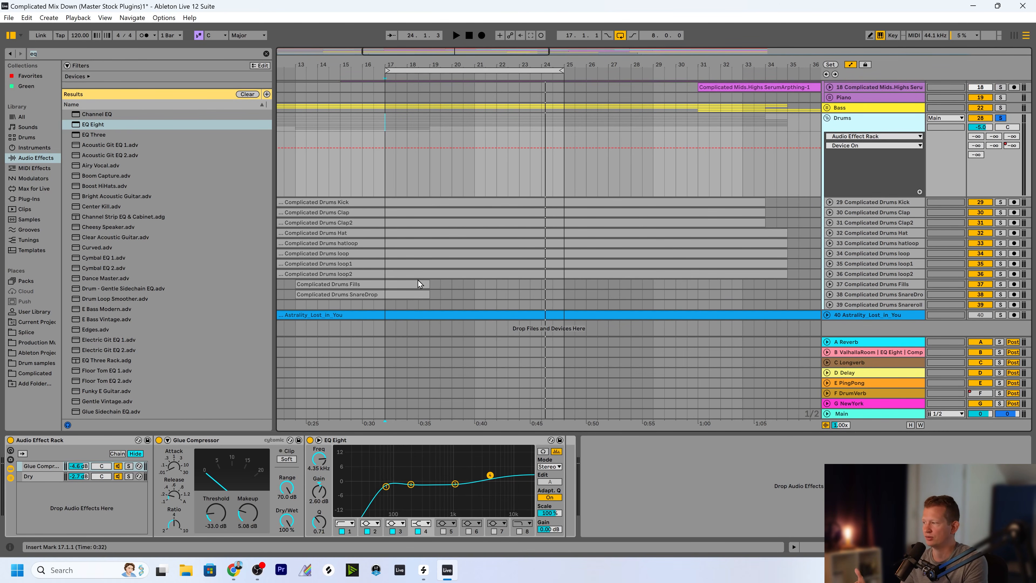
pyautogui.scroll(-1, 830, 151)
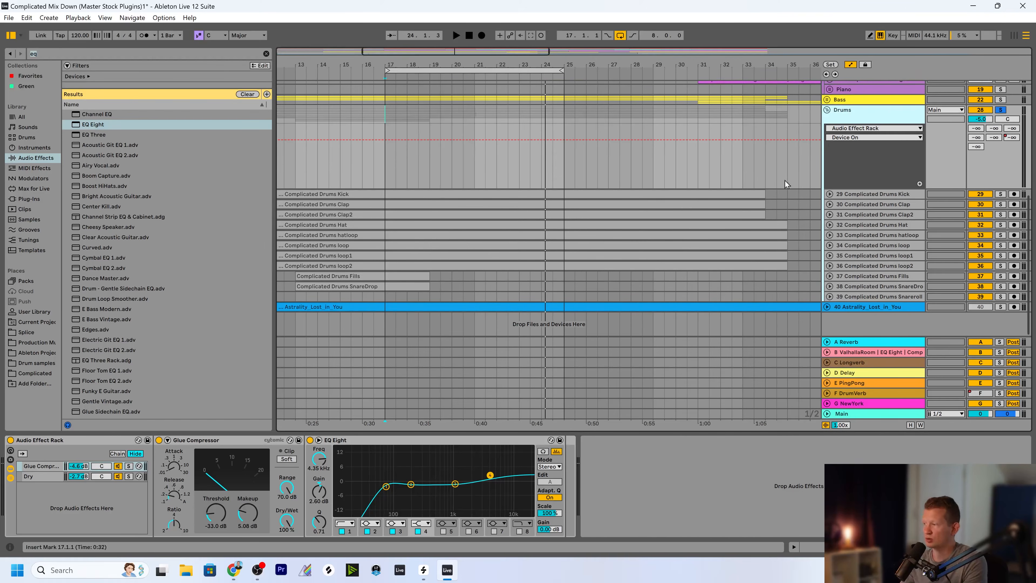
pyautogui.click(827, 110)
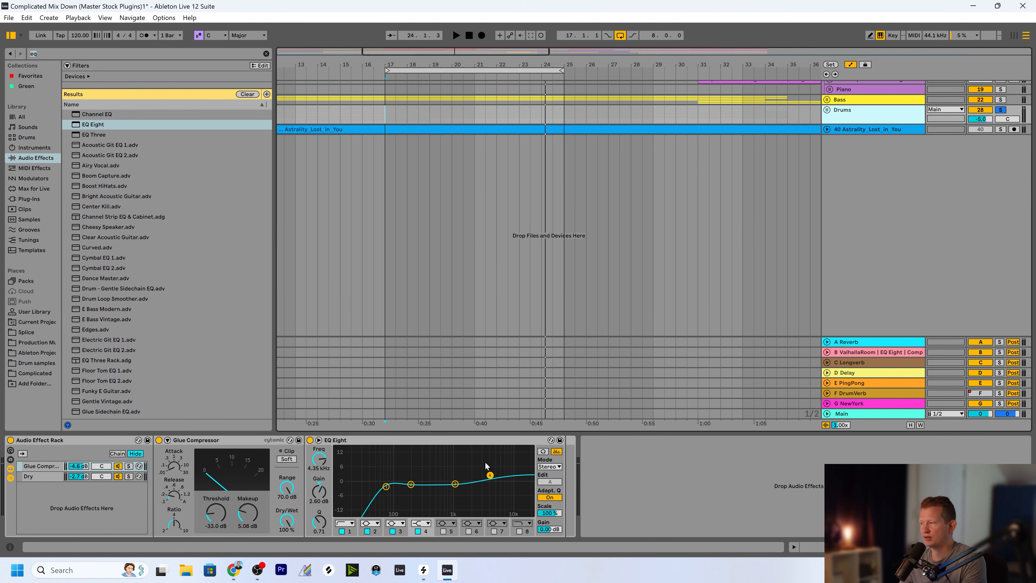
pyautogui.scroll(3, 481, 348)
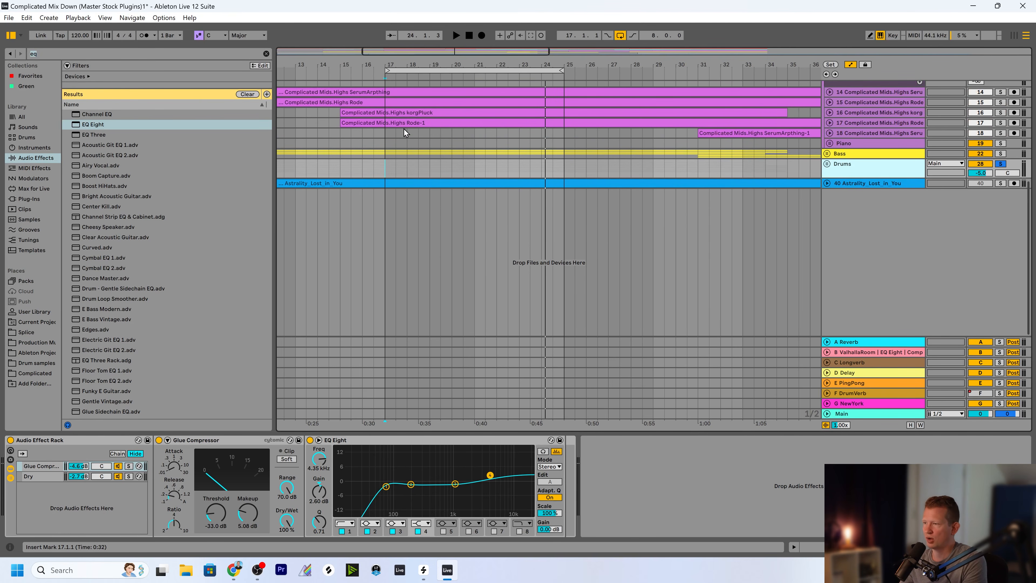
pyautogui.moveTo(397, 62); pyautogui.dragTo(439, 46)
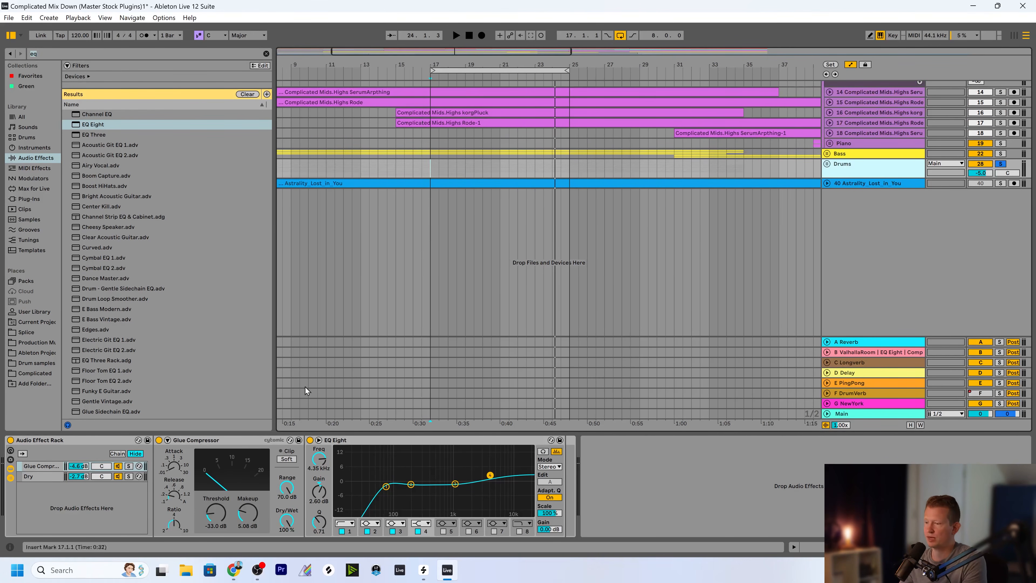